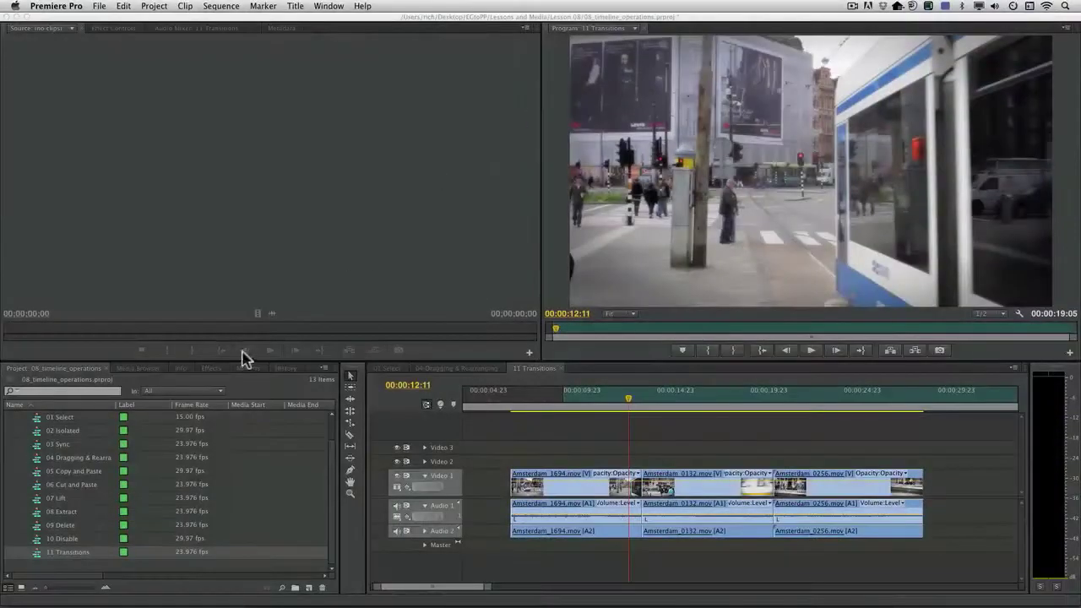
Switch the lower-left panel from the sequence list to the Effects tab.
click(211, 369)
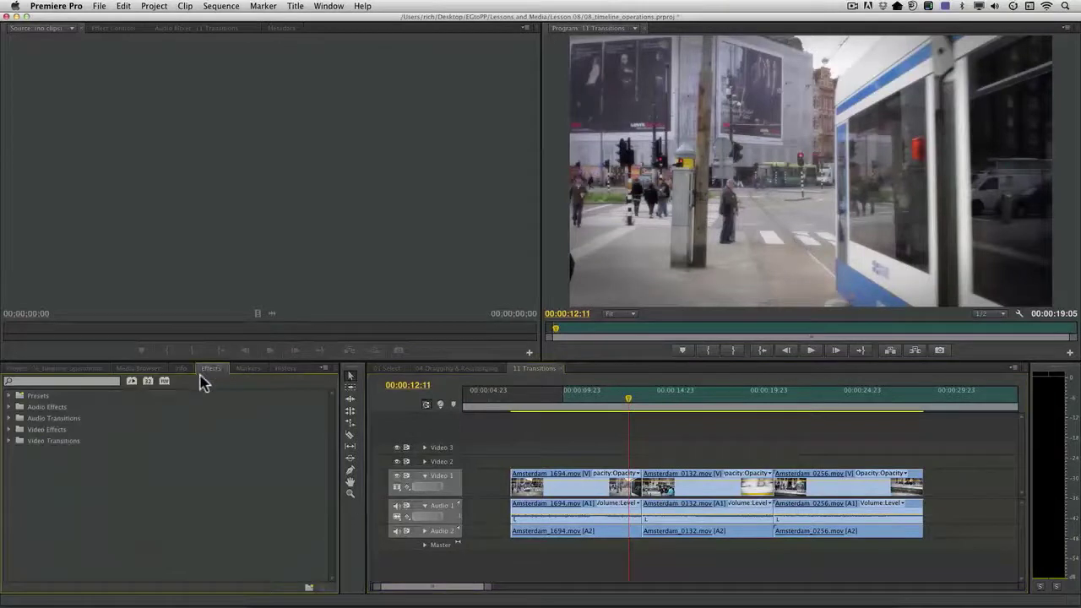
Expand Video Transitions, 3D Motion, Dissolve and Wipe, and pick up Gradient Wipe.
click(9, 441)
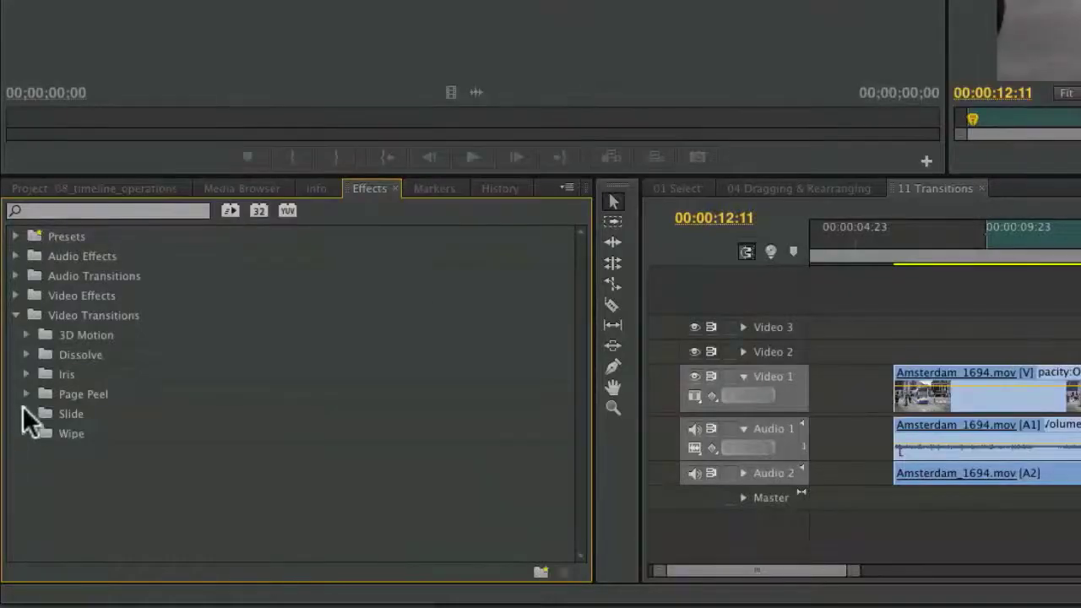
click(26, 335)
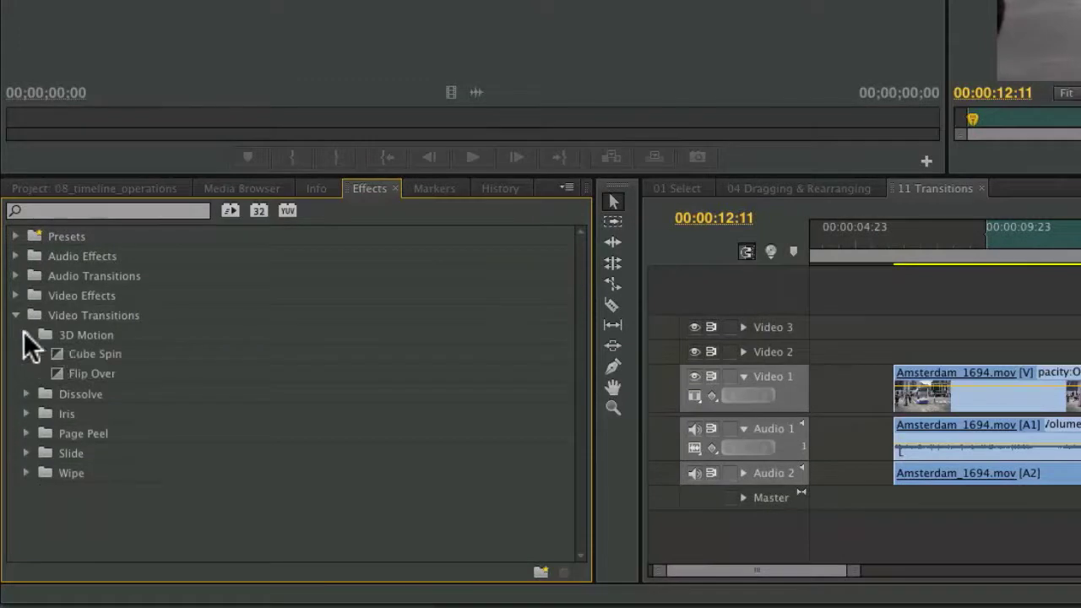
click(26, 394)
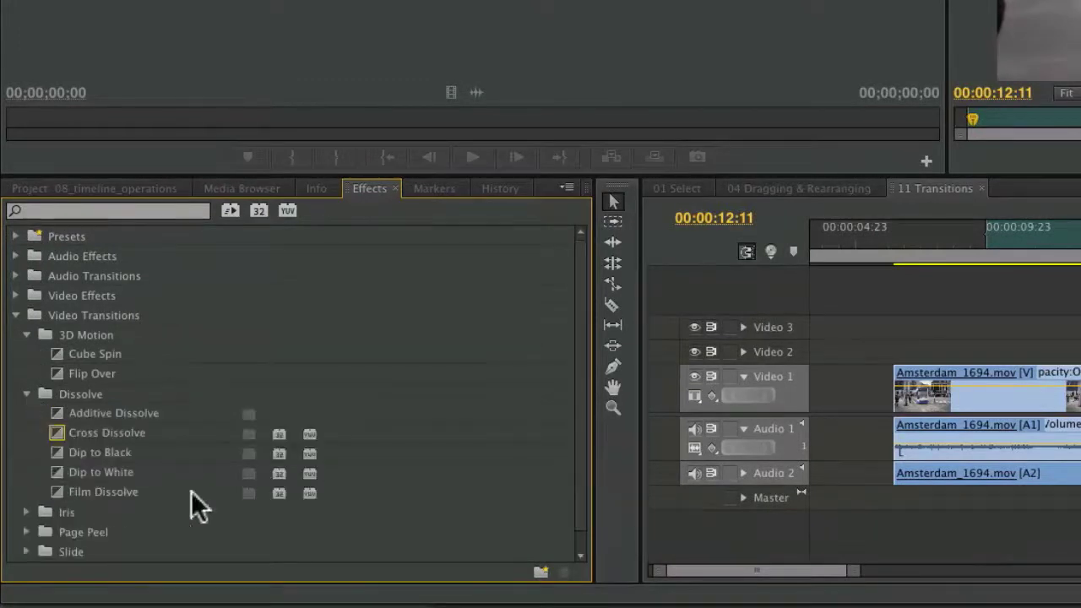
drag(580, 369, 582, 426)
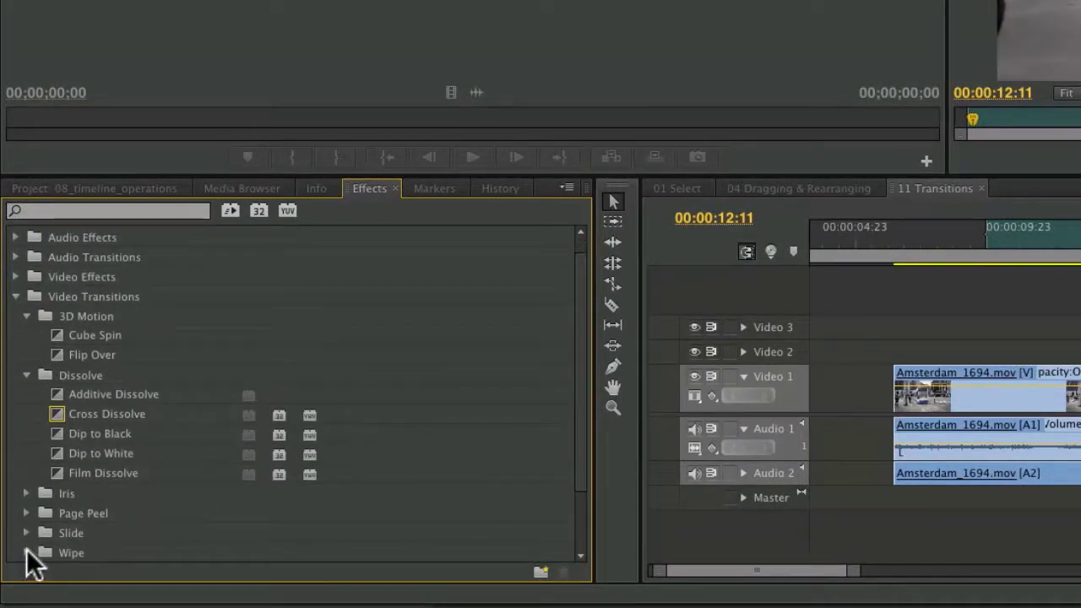
drag(572, 408, 576, 529)
click(88, 513)
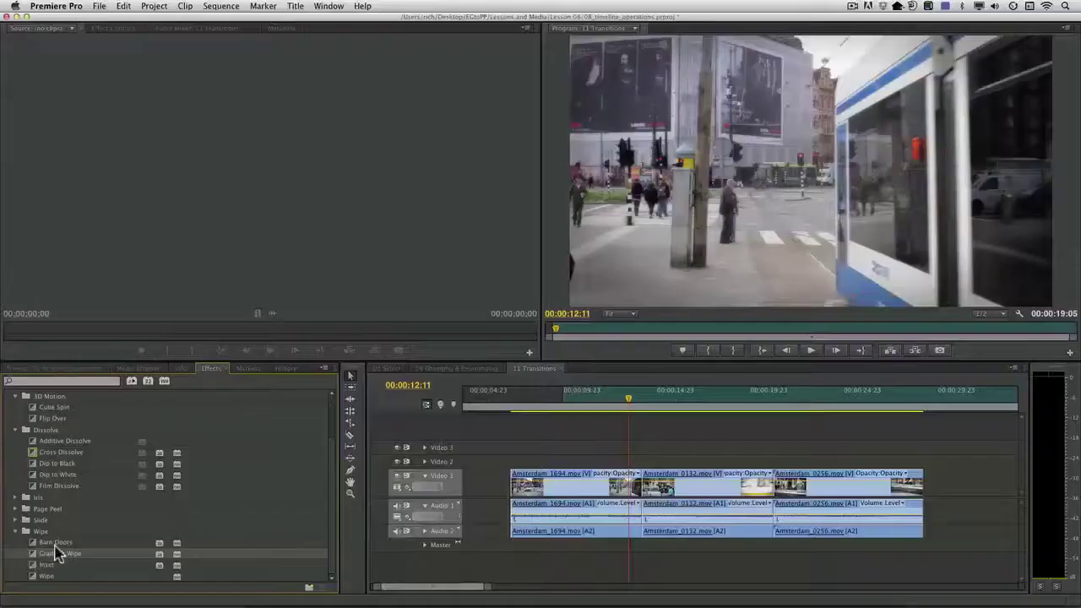
drag(94, 510, 1080, 395)
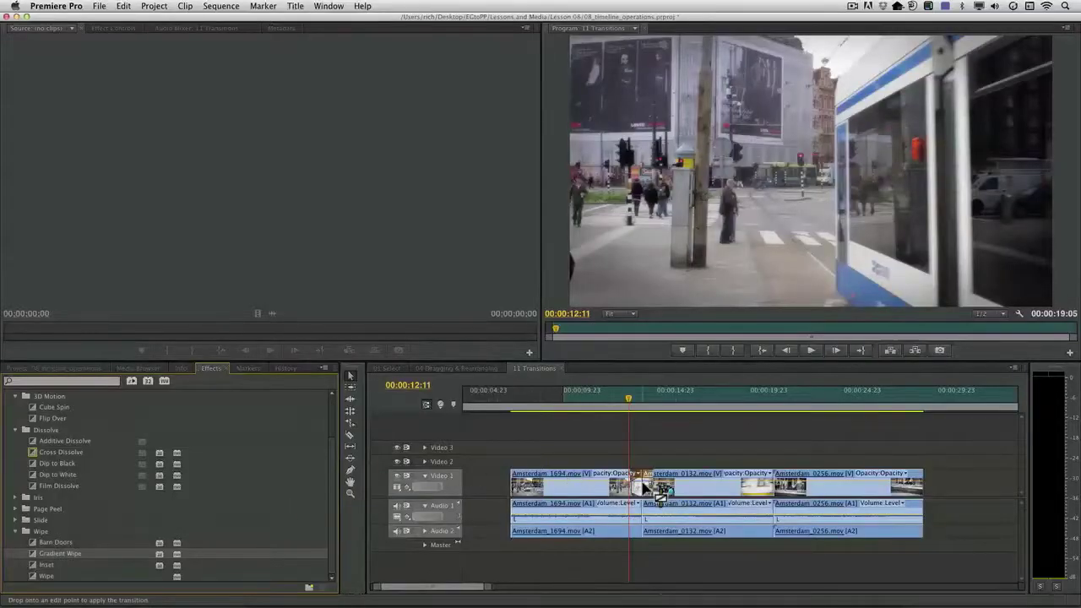
Apply Gradient Wipe to the Amsterdam_1694/Amsterdam_0132 cut with Softness raised above 10.
drag(644, 487, 645, 488)
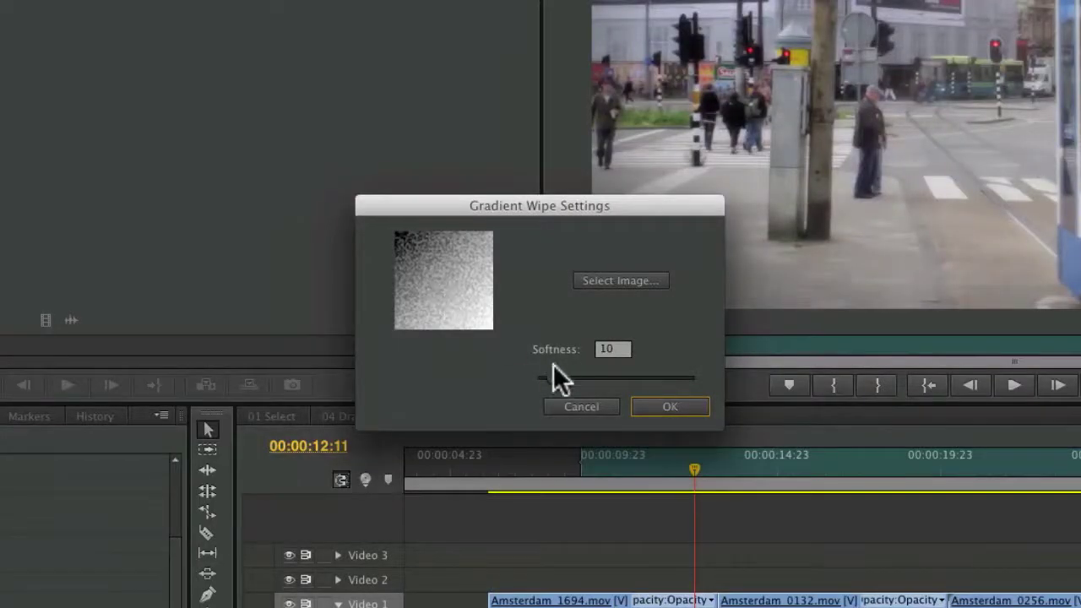
drag(553, 375, 581, 374)
click(670, 406)
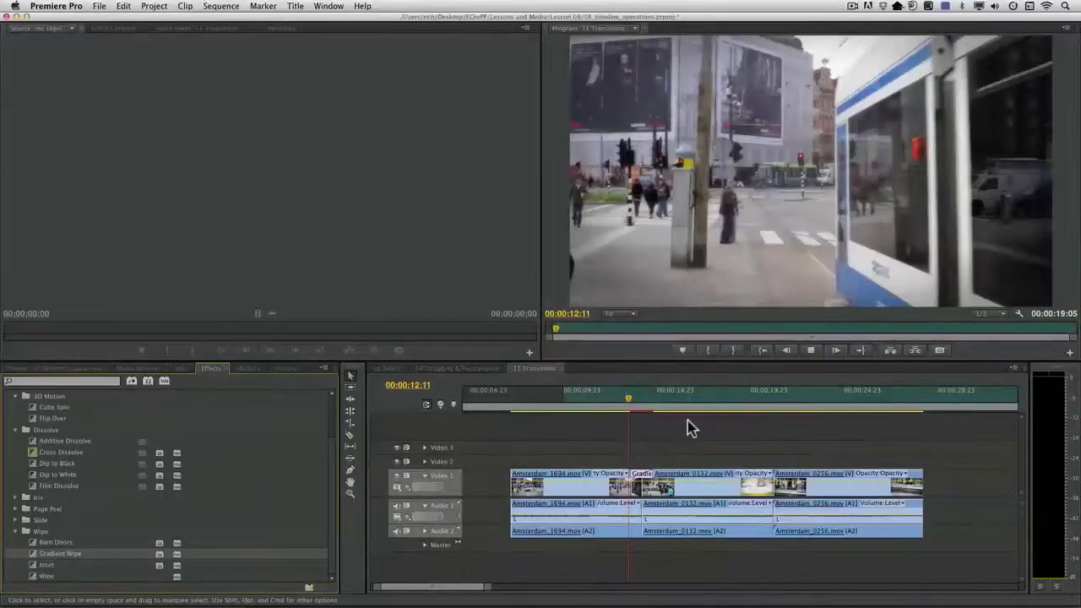
Preview the transition by playing and scrubbing, mute the audio, and return to the sequences.
key(space)
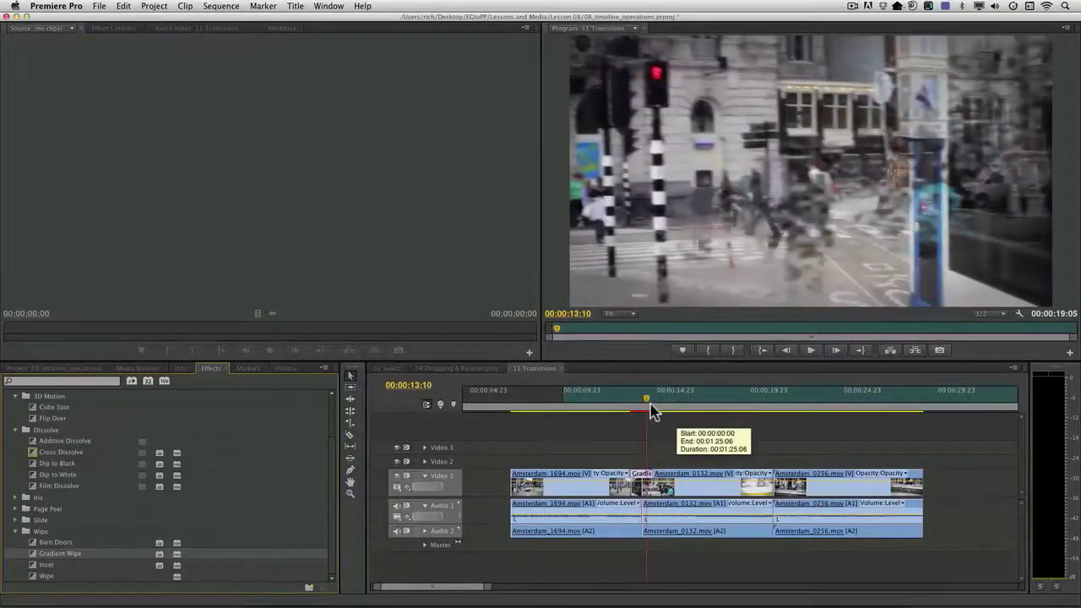
drag(640, 405, 657, 405)
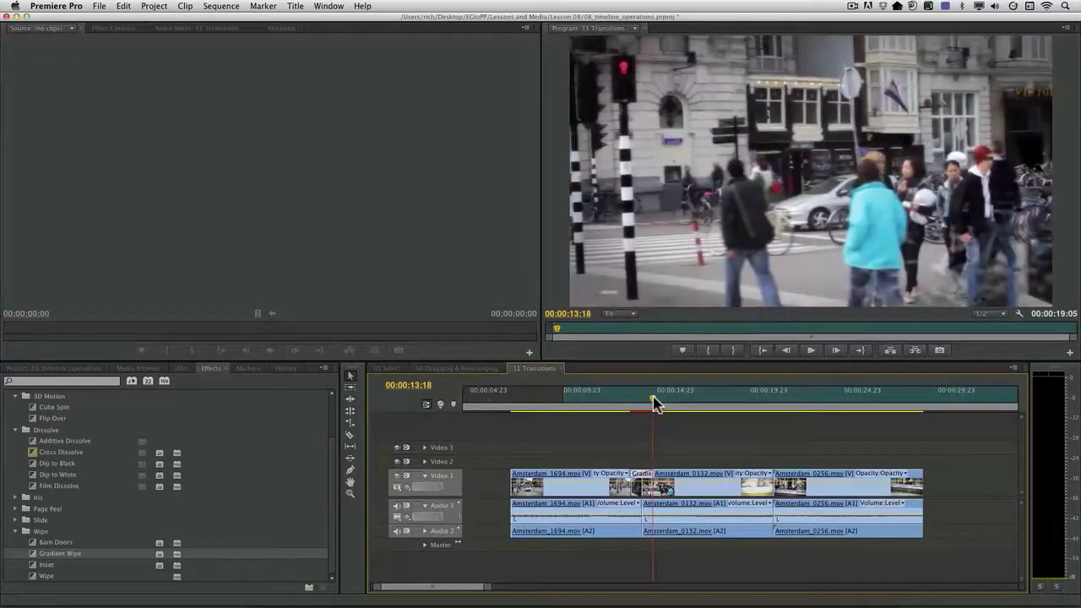
key(XF86AudioRaiseVolume)
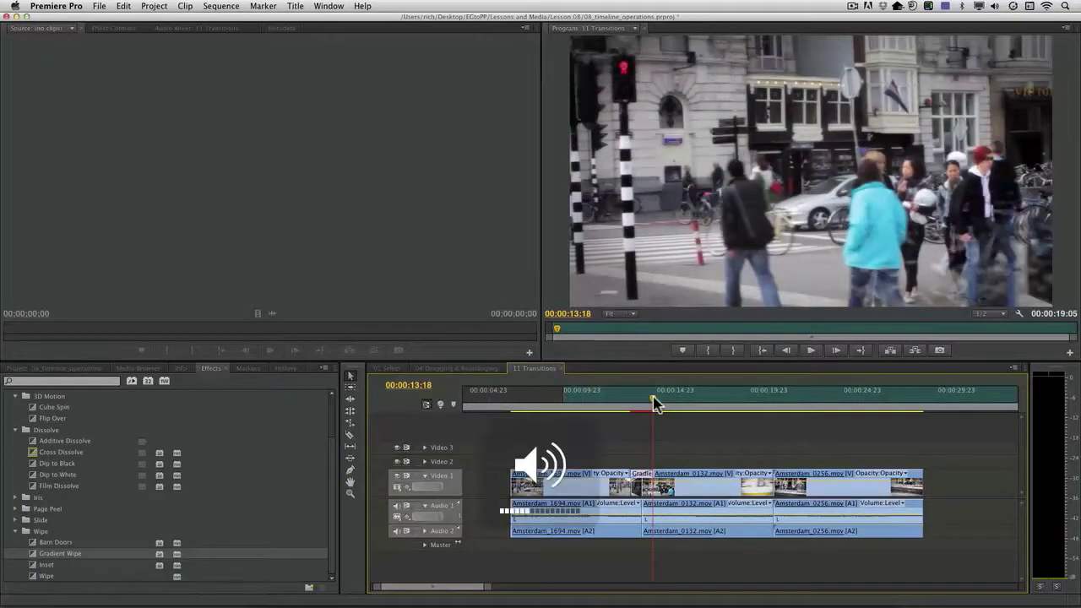
key(XF86AudioMute)
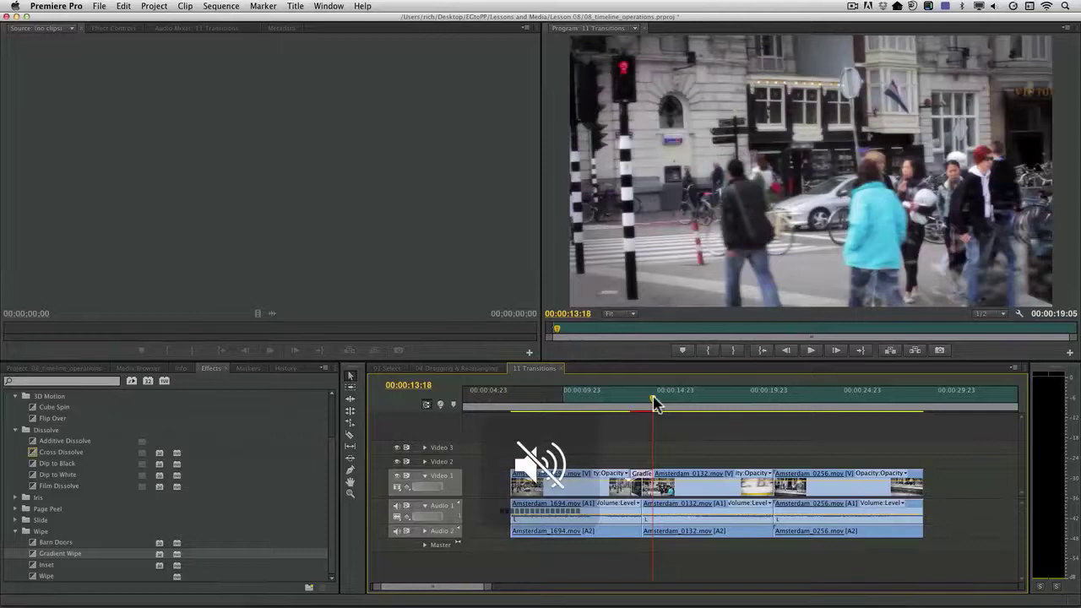
click(74, 370)
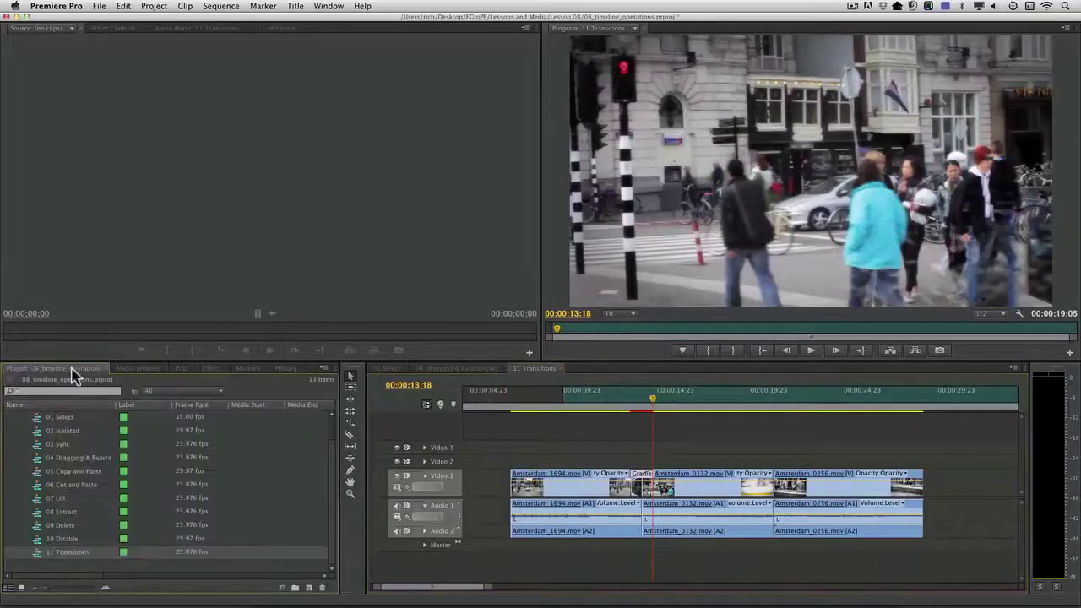
Create a 1920×1080 Photoshop file and save it to the Desktop as Wipe Pattern.psd.
click(101, 6)
mouse_move(106, 20)
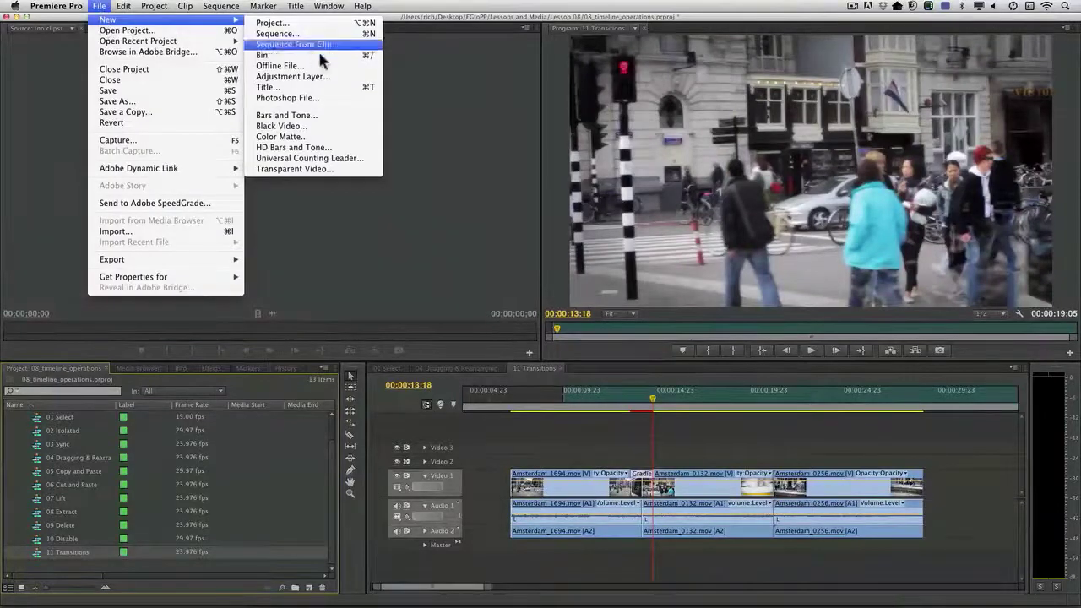
click(342, 98)
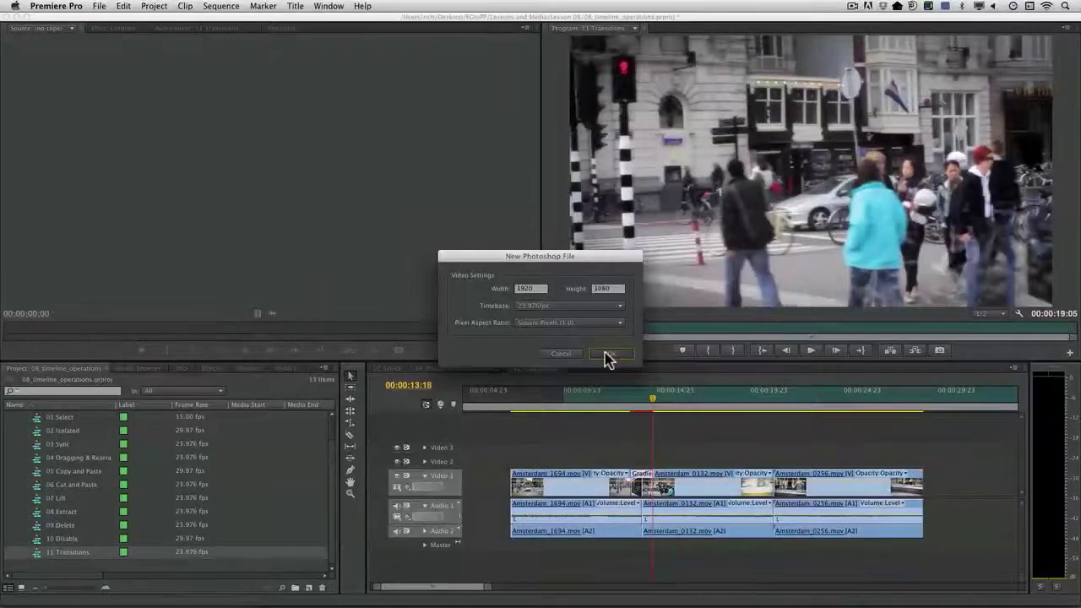
click(665, 390)
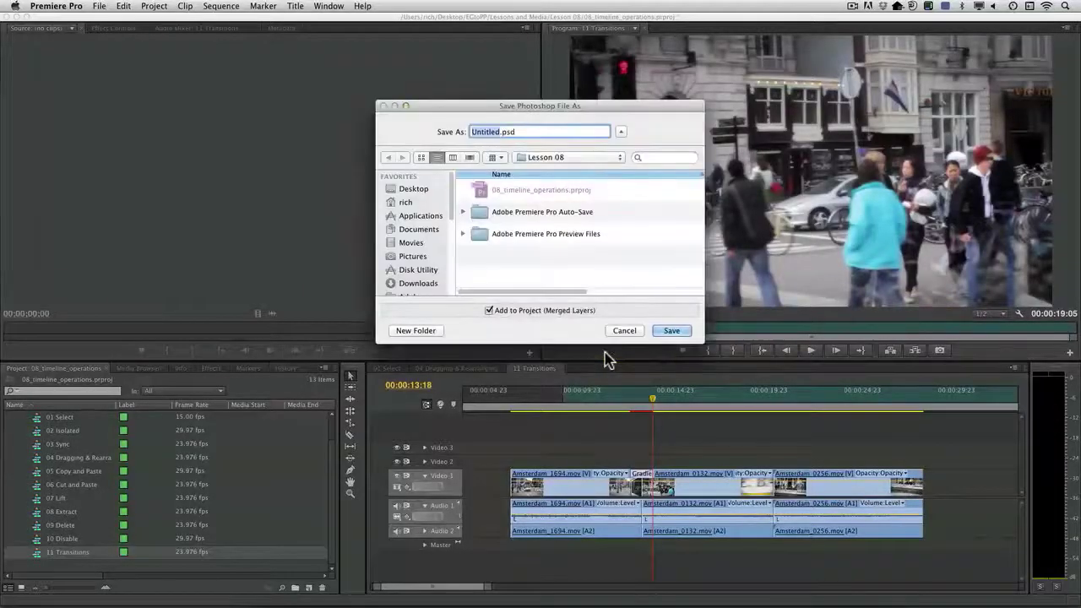
key(super+shift+d)
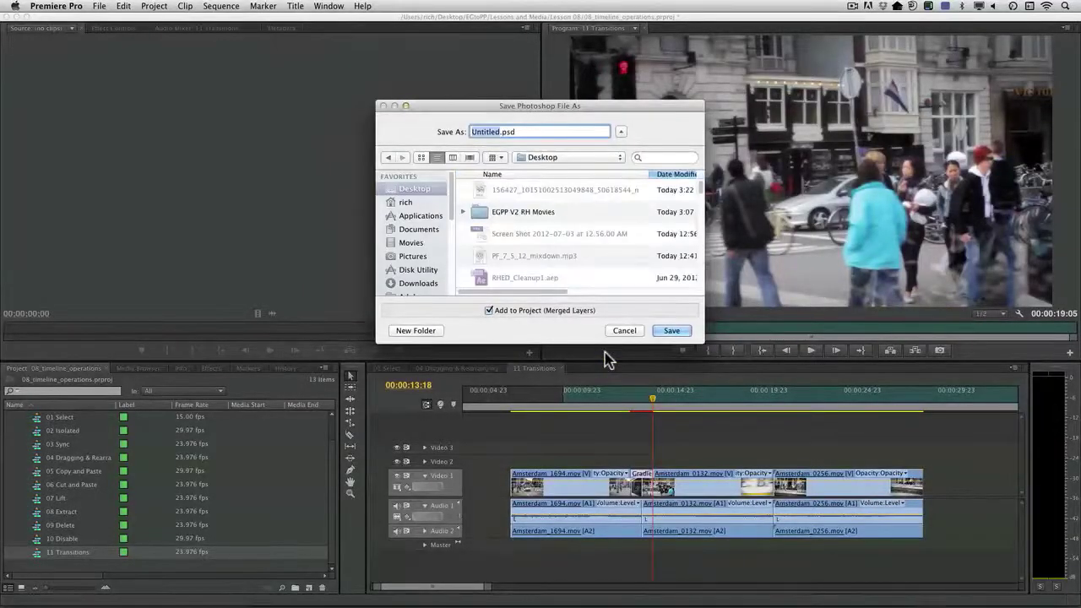
text(Wipe Pattern)
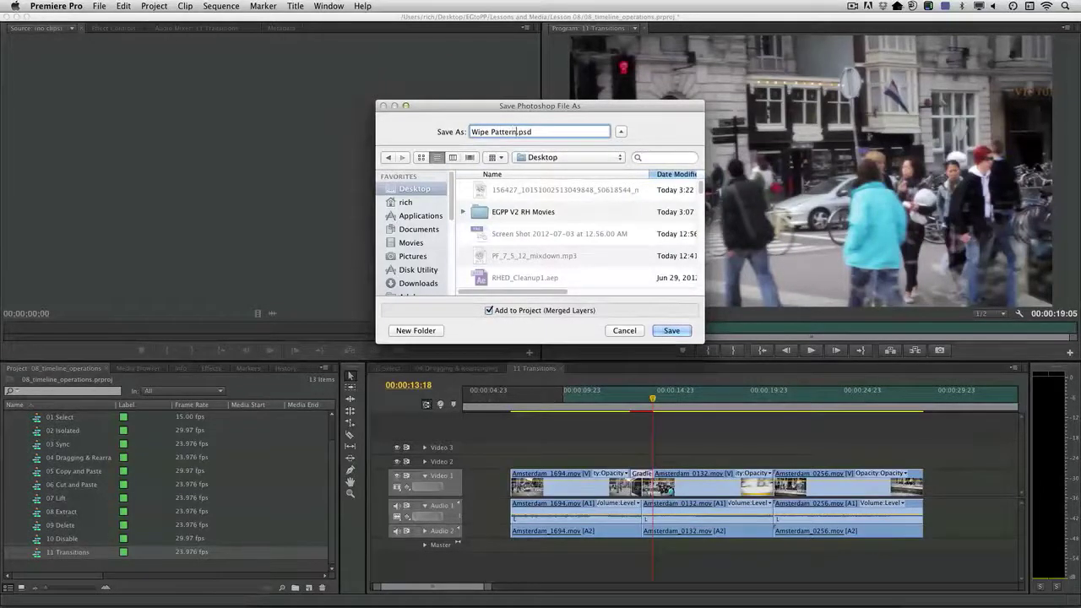
key(Return)
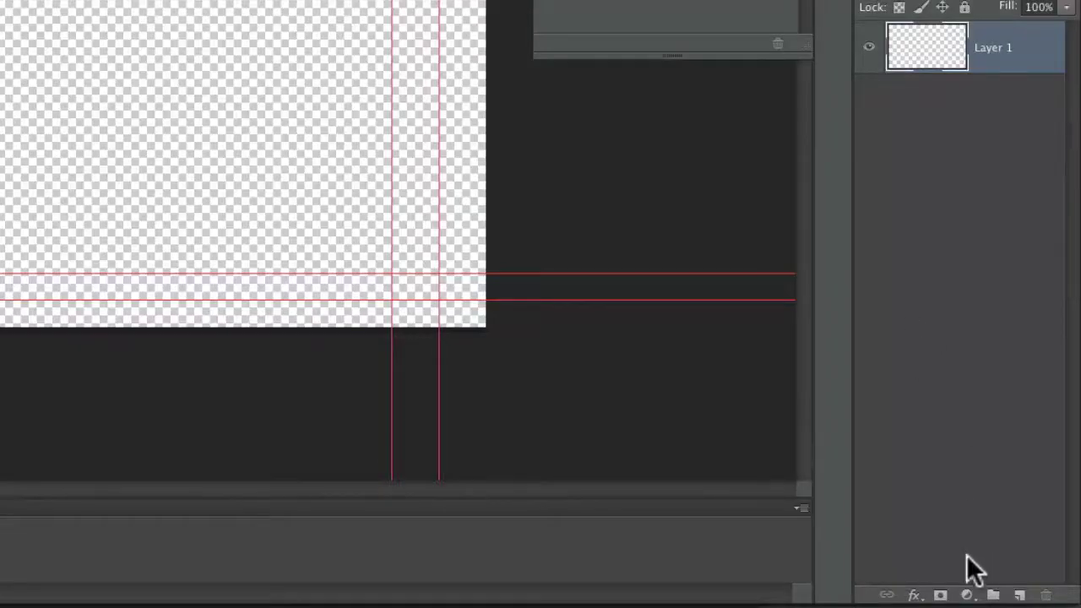
Add a Gradient Fill layer and reset the gradient presets to the defaults.
click(967, 594)
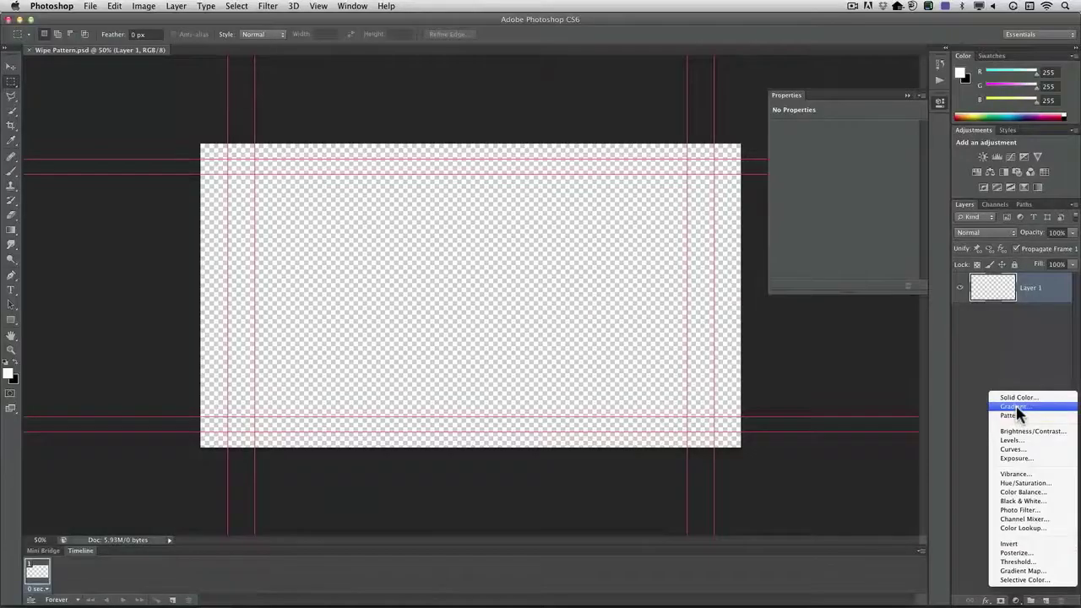
click(967, 255)
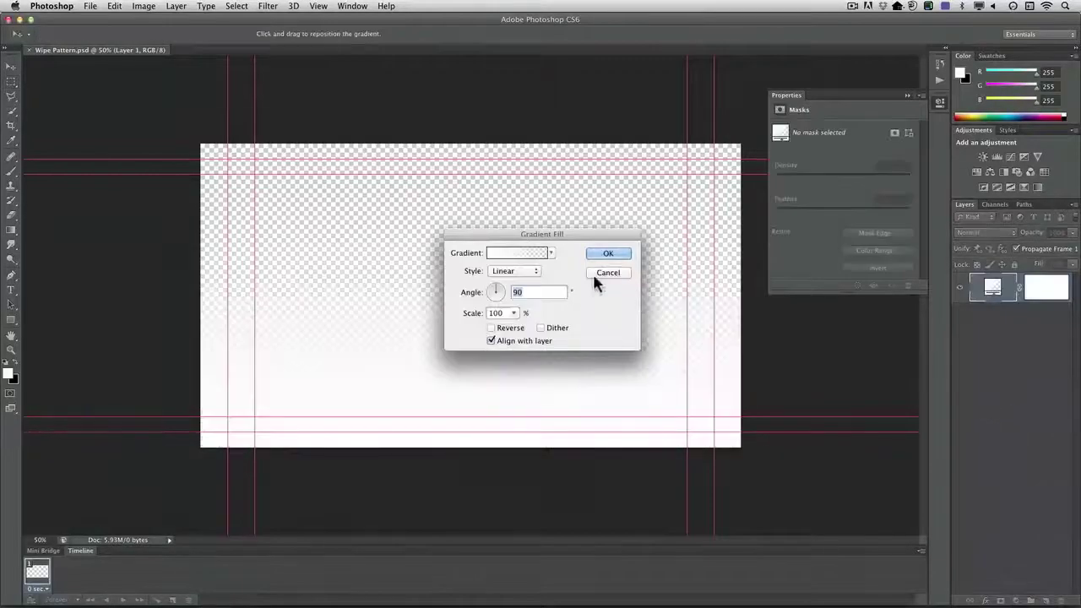
click(551, 252)
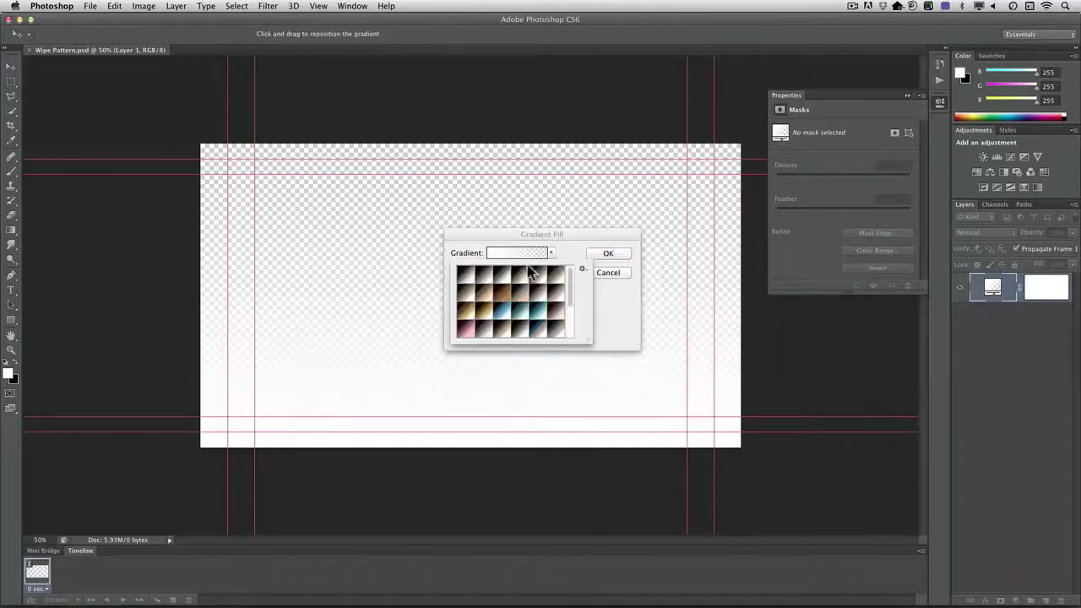
click(582, 269)
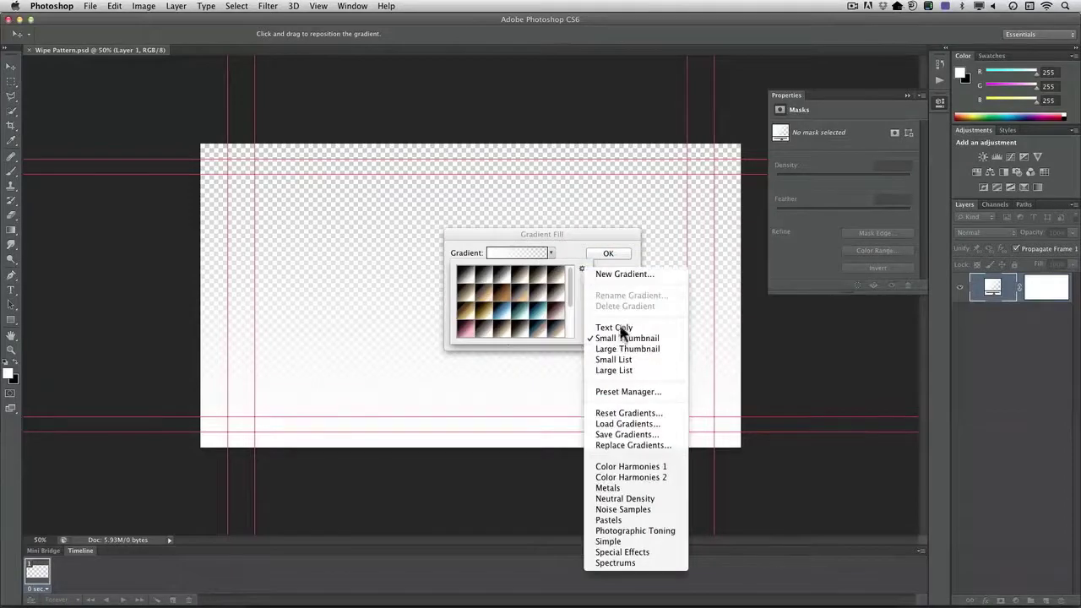
click(641, 414)
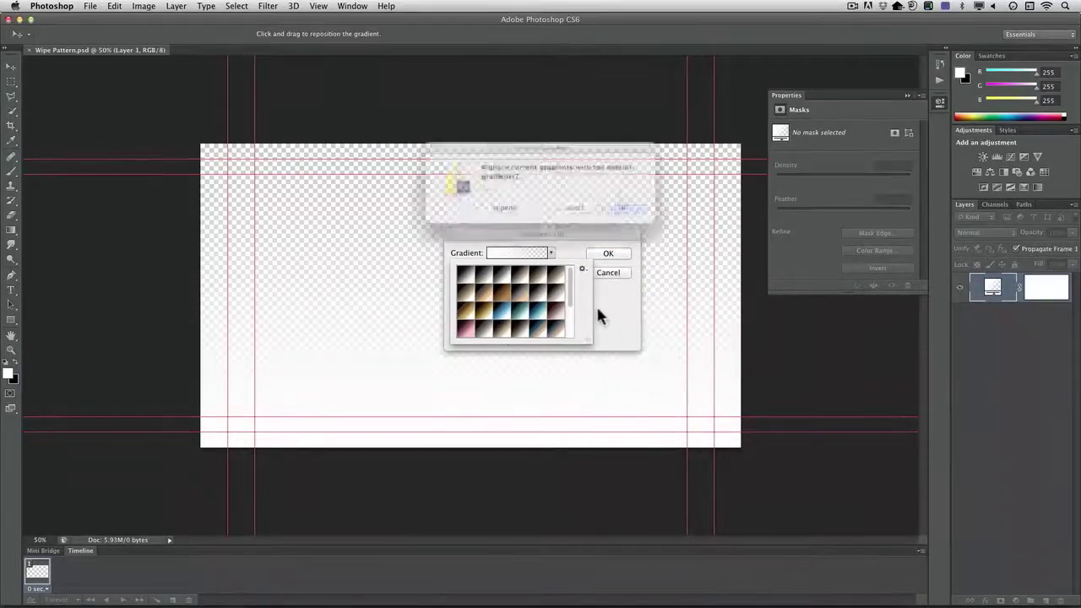
click(625, 208)
Apply the black-to-white linear gradient at 90° and save Wipe Pattern.psd.
click(465, 277)
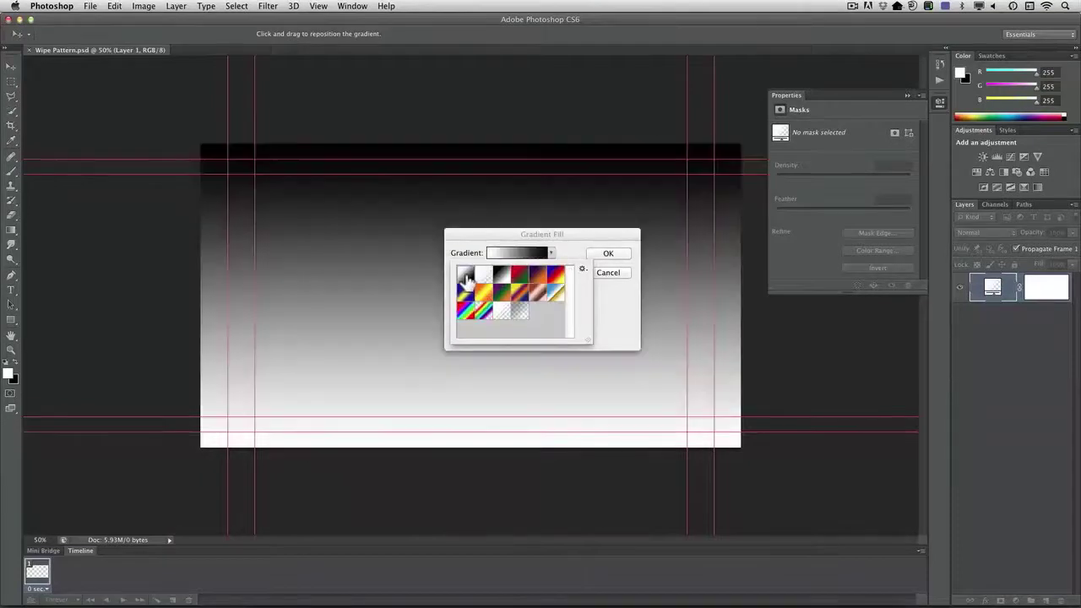
click(614, 328)
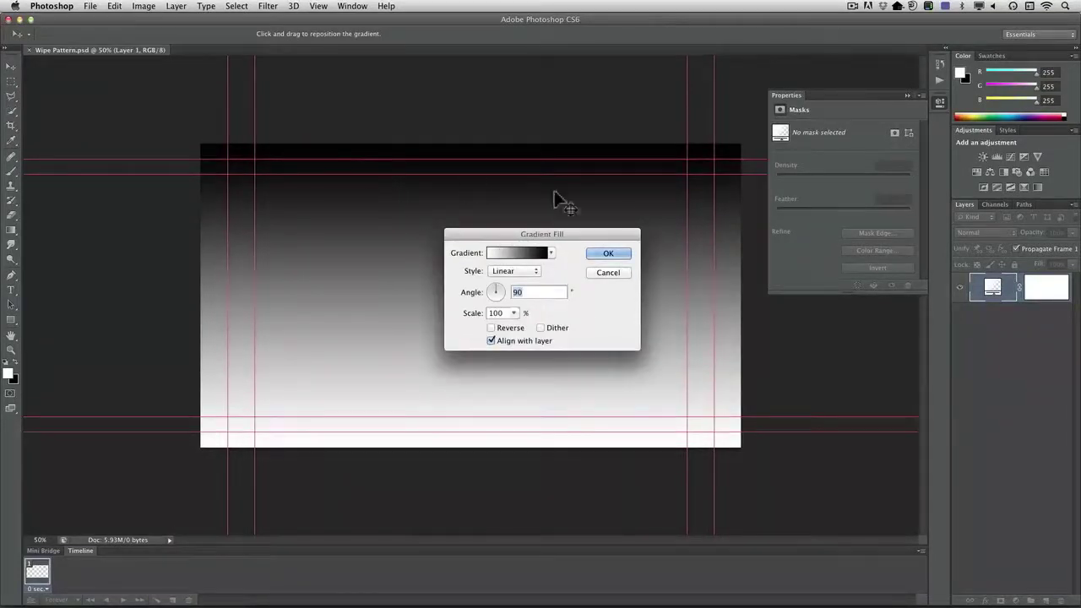
click(608, 253)
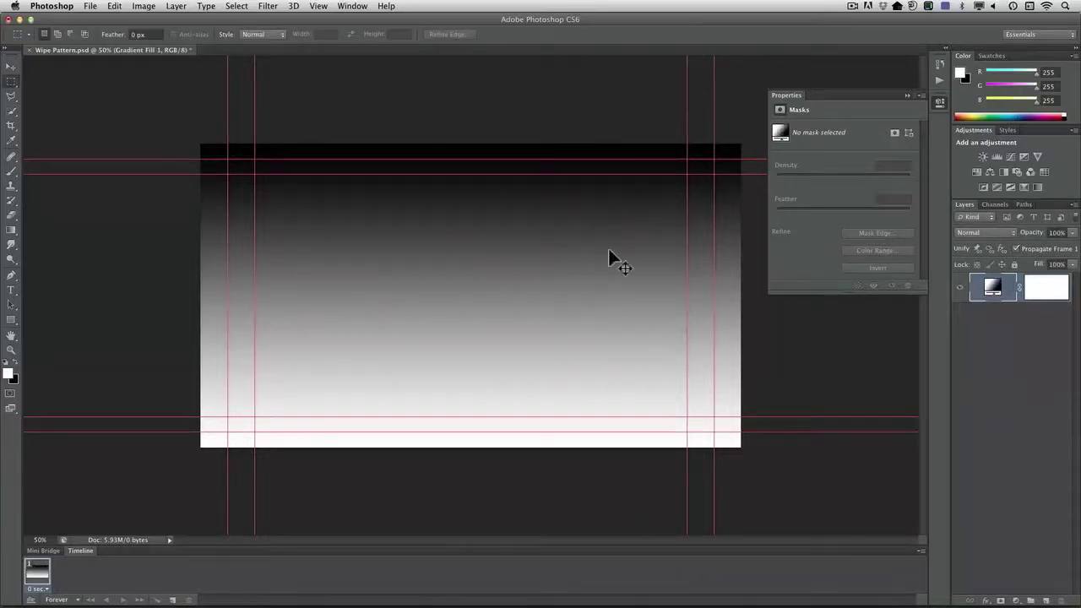
key(super+s)
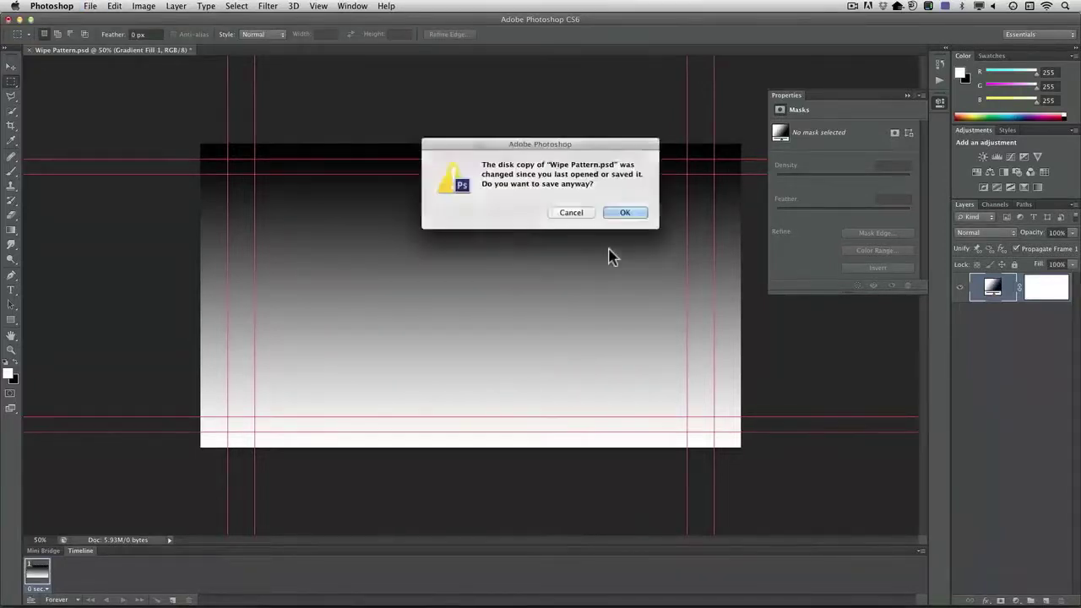
click(625, 213)
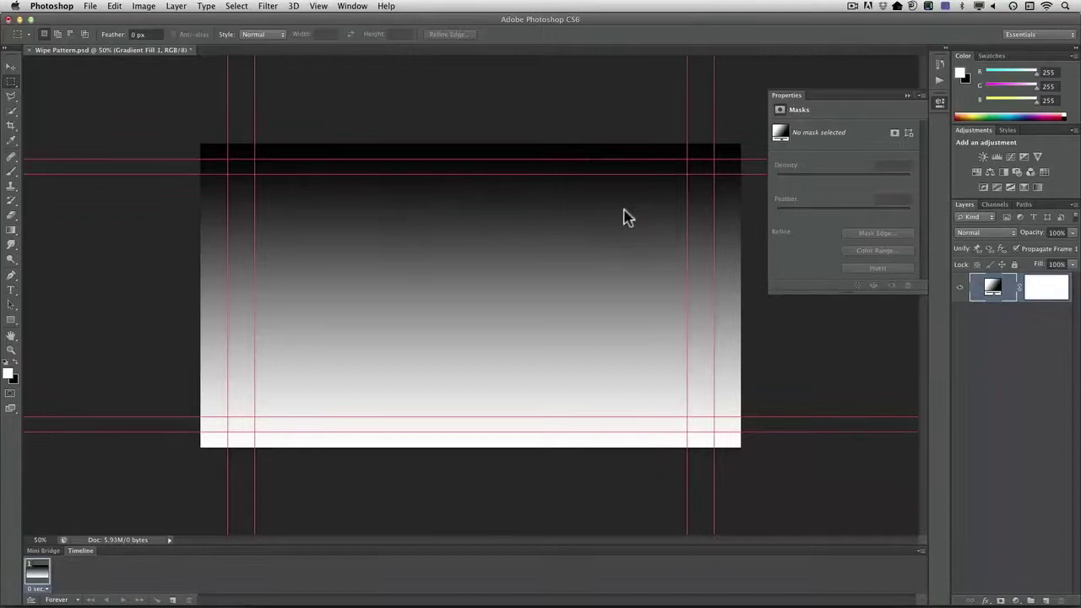
In Premiere, load Wipe Pattern.psd, park at 00:00:13:00 and open the Gradient Wipe settings.
key(super+Tab)
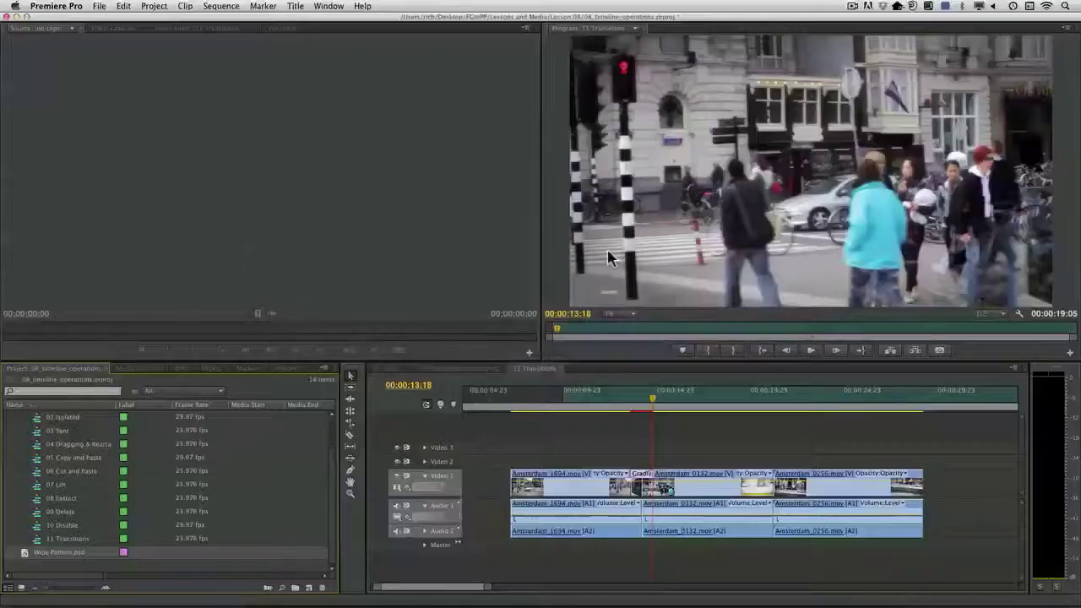
double_click(25, 551)
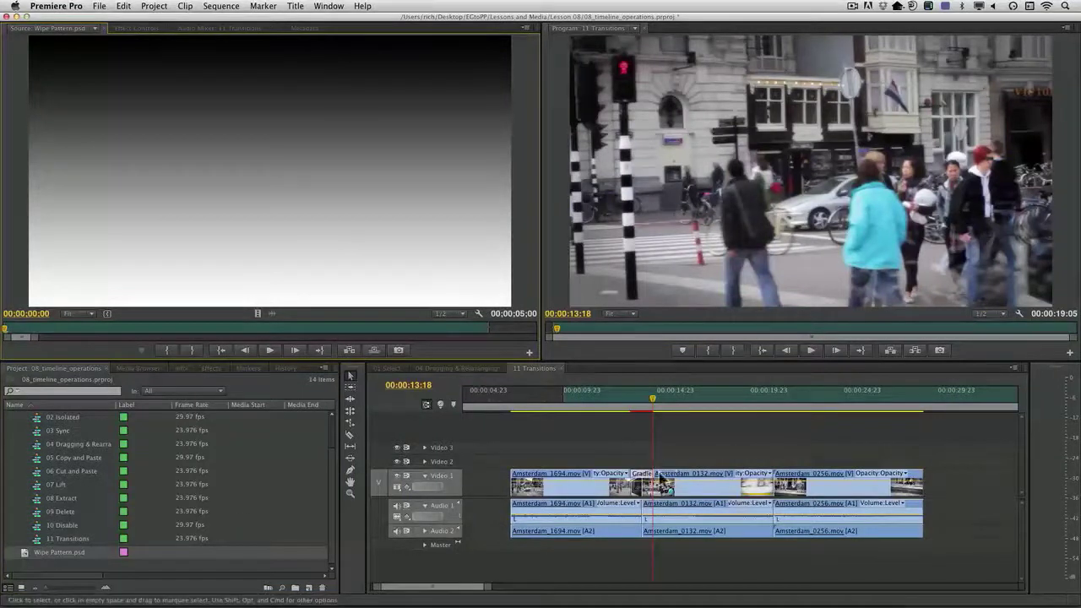
click(640, 403)
double_click(642, 473)
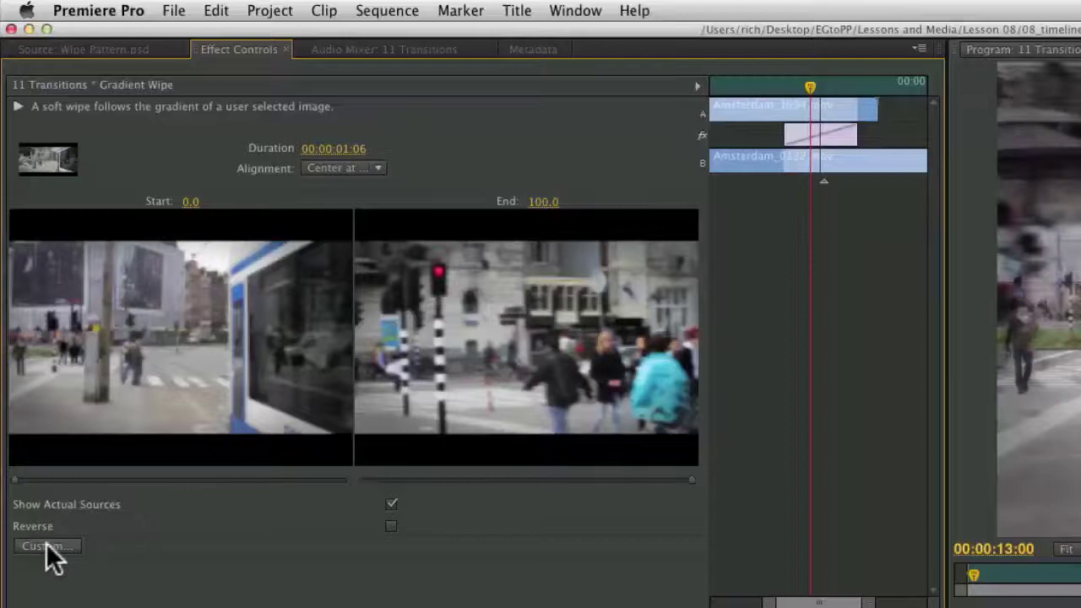
Set Wipe Pattern.psd as the Gradient Wipe's custom gradient image.
click(25, 312)
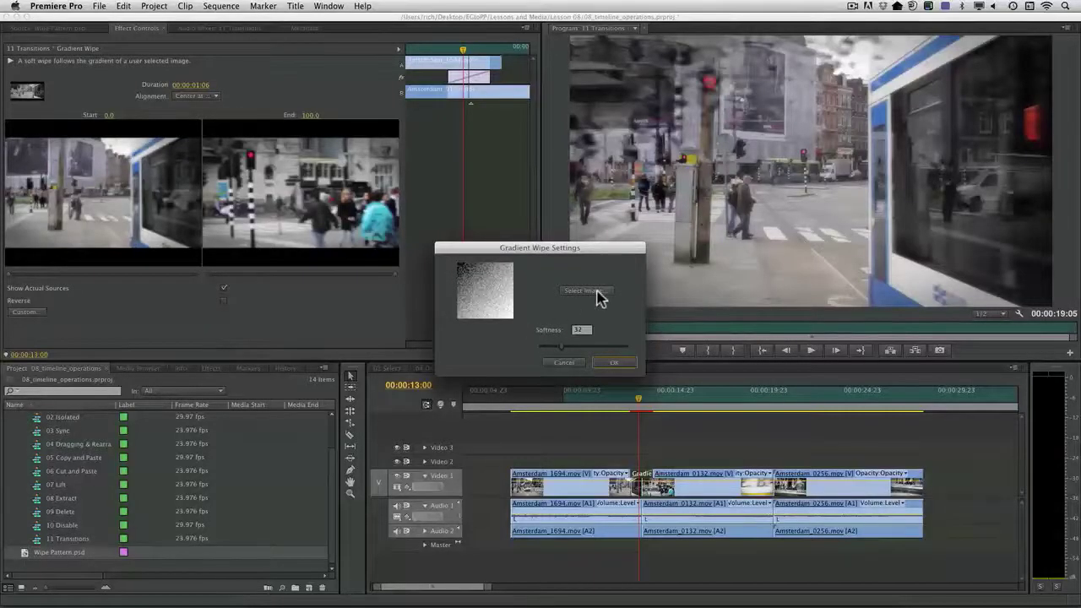
click(596, 291)
click(616, 273)
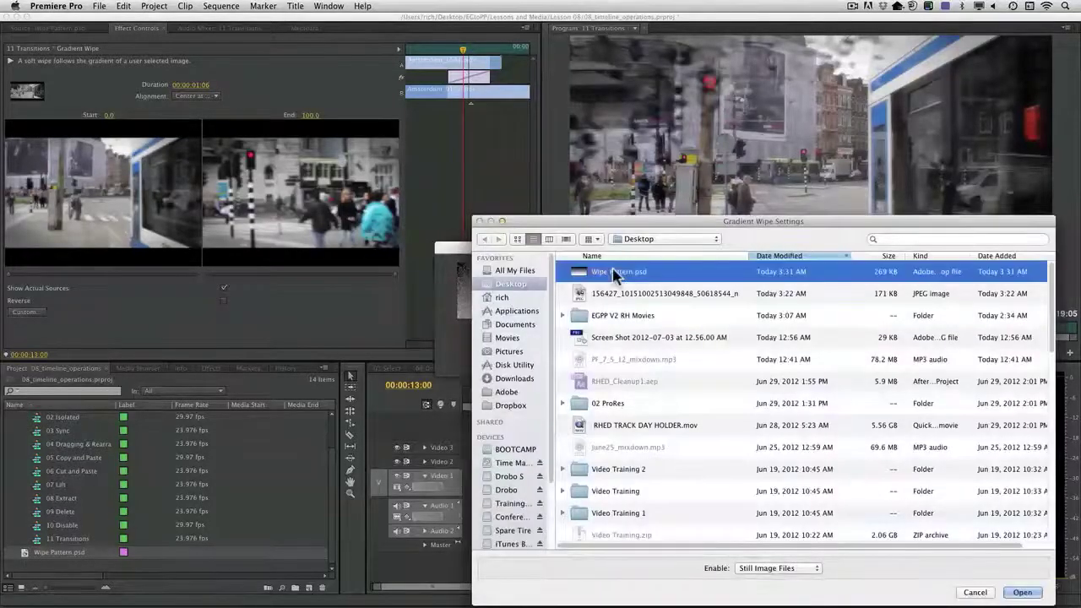
double_click(614, 273)
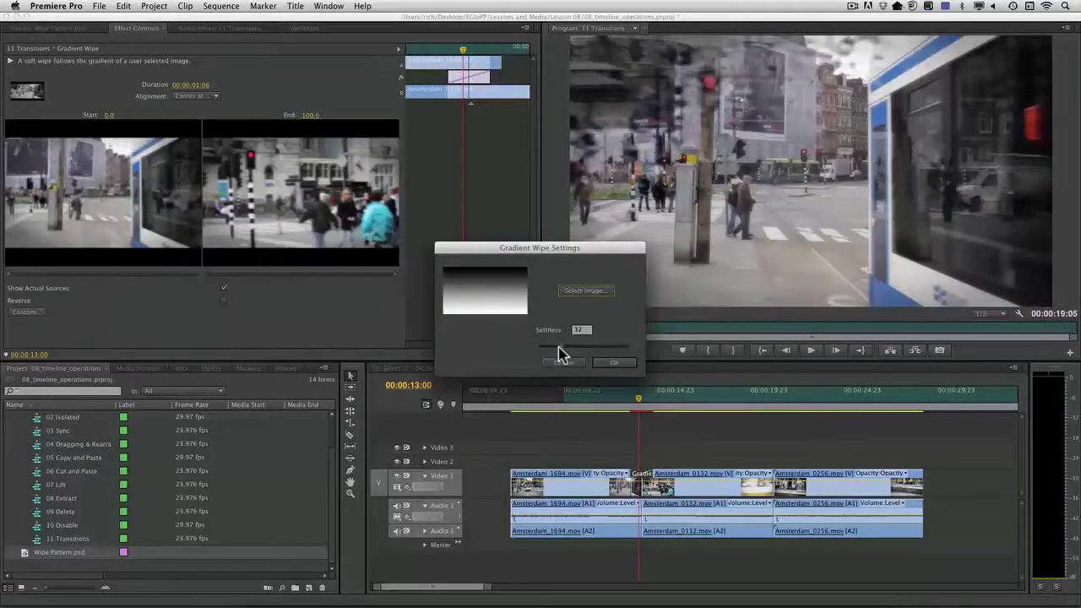
click(614, 362)
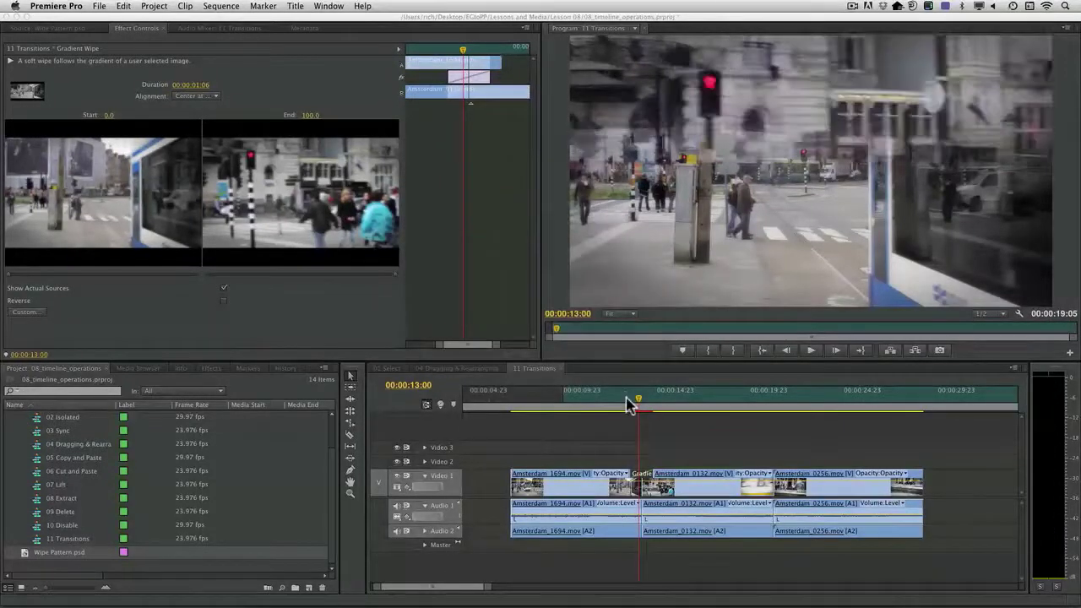
Play the transition from before the cut, then park the playhead at 00:00:13:00.
drag(649, 402, 627, 407)
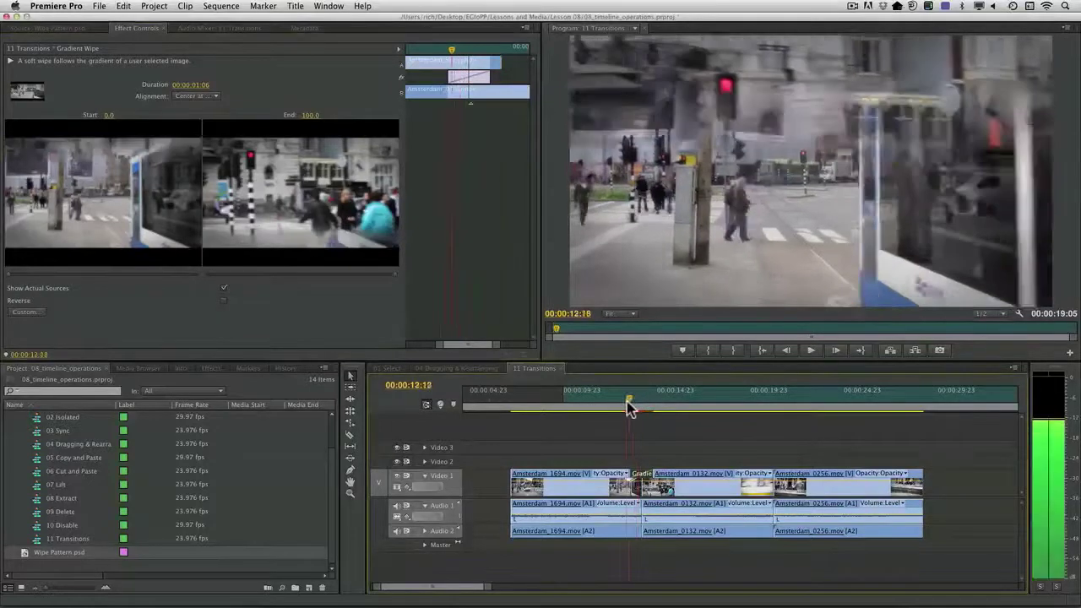
key(space)
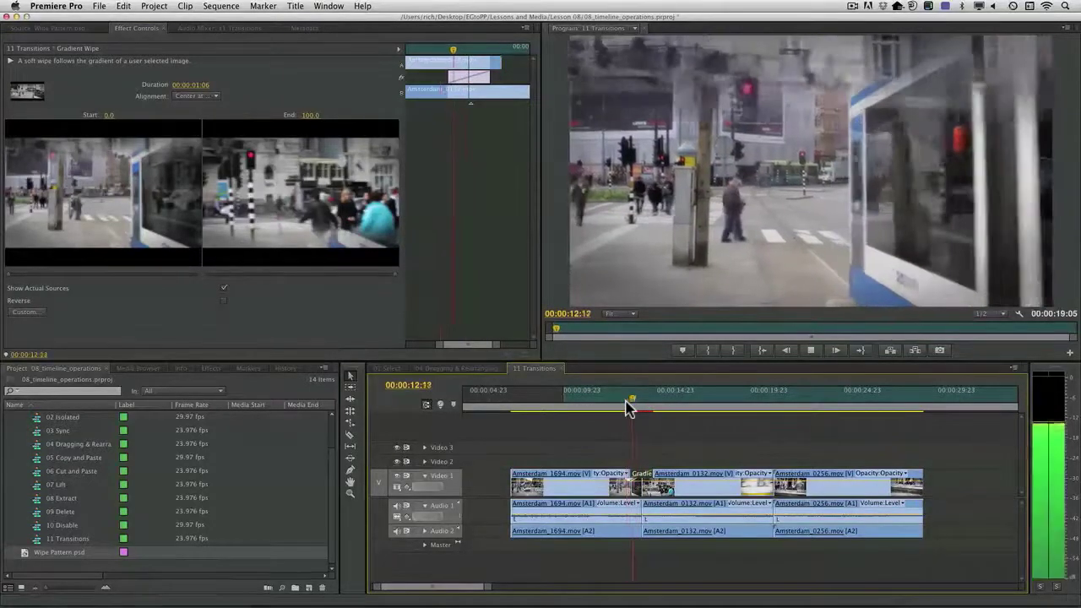
key(space)
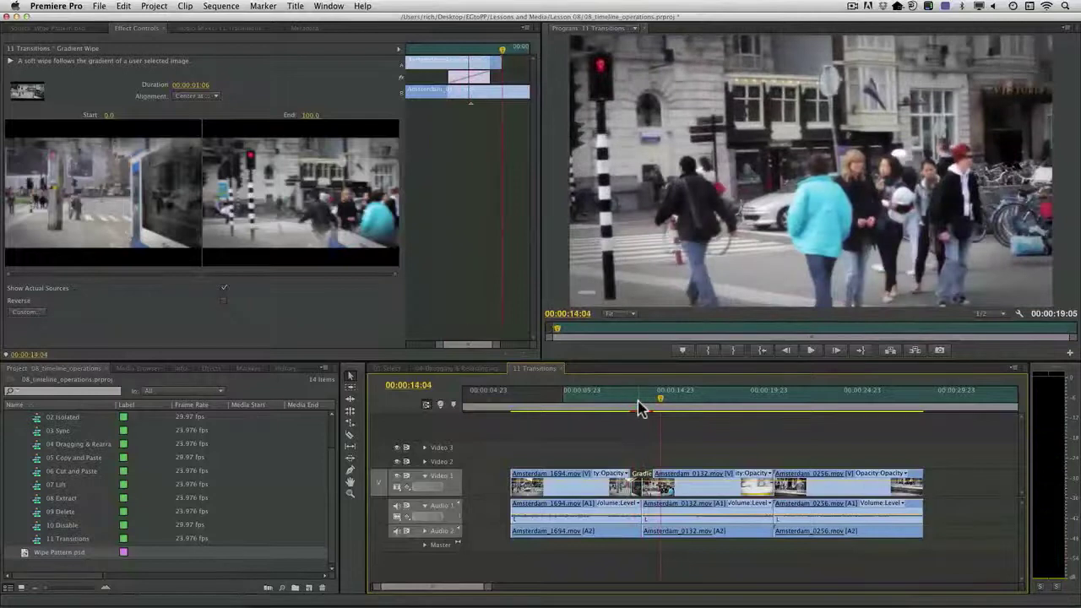
click(640, 407)
Scrub the wipe to 00:00:13:08, then open Wipe Pattern.psd in Photoshop with Edit Original.
mouse_move(639, 406)
mouse_down()
mouse_move(609, 411)
mouse_move(654, 410)
mouse_move(631, 427)
mouse_move(630, 415)
mouse_up()
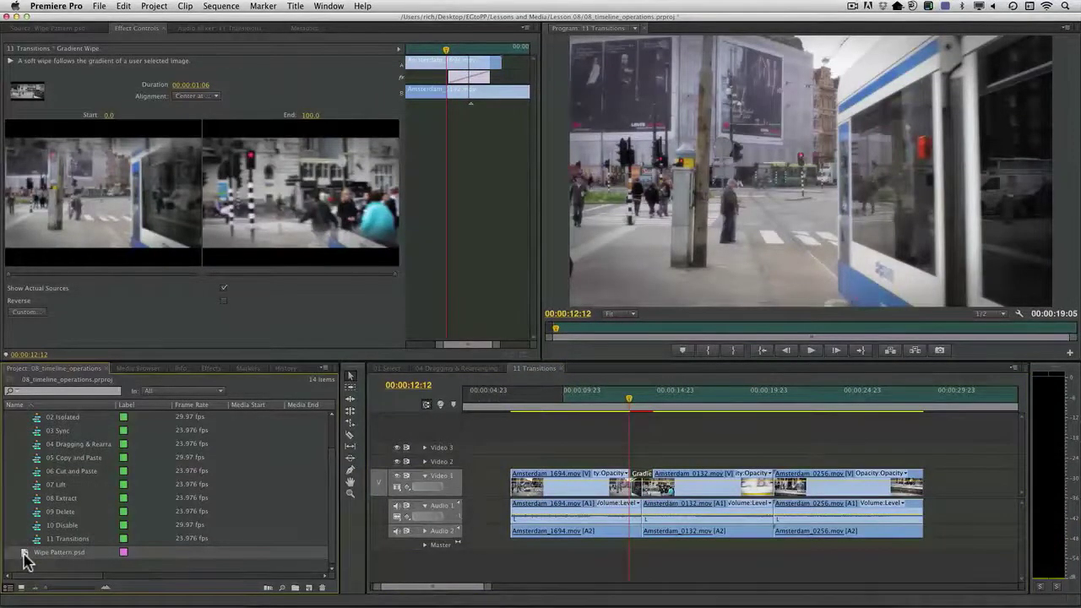
key(super+e)
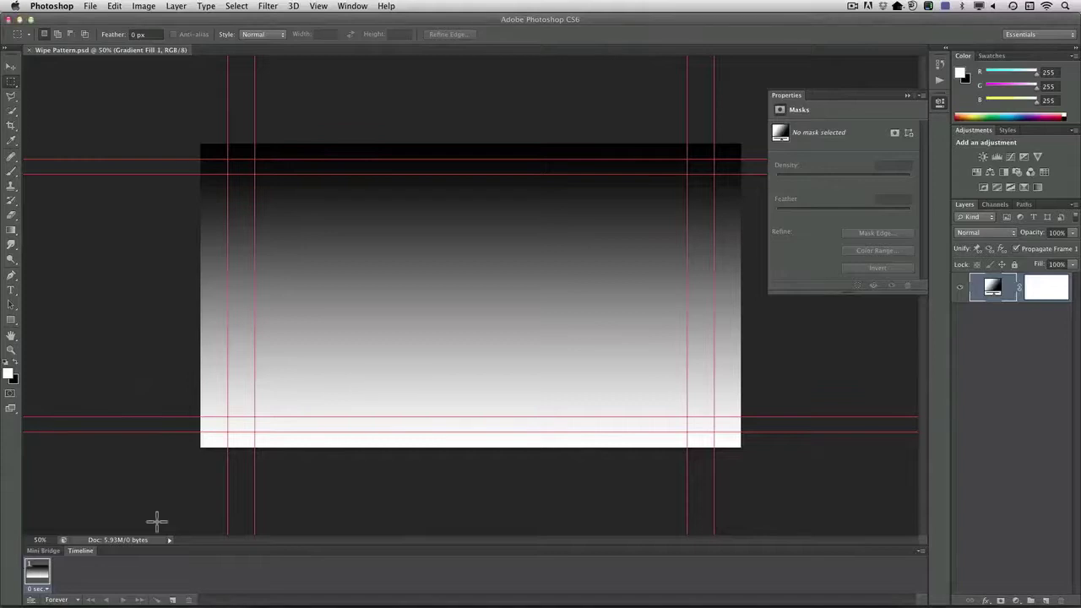
Change the gradient fill angle to 0° for a horizontal white-to-black wipe, then return to Premiere.
double_click(993, 287)
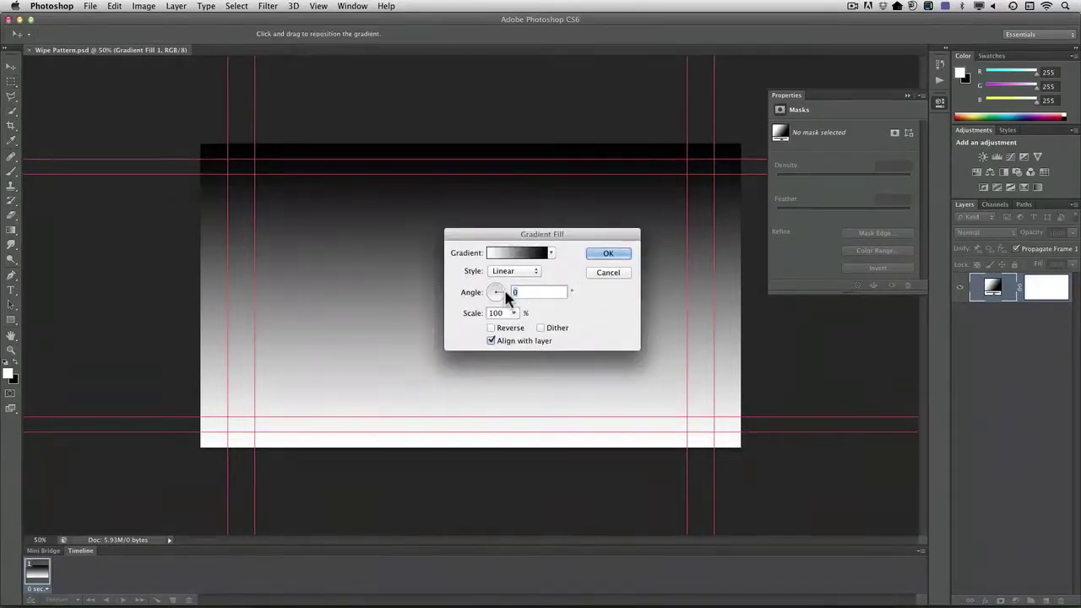
text(0)
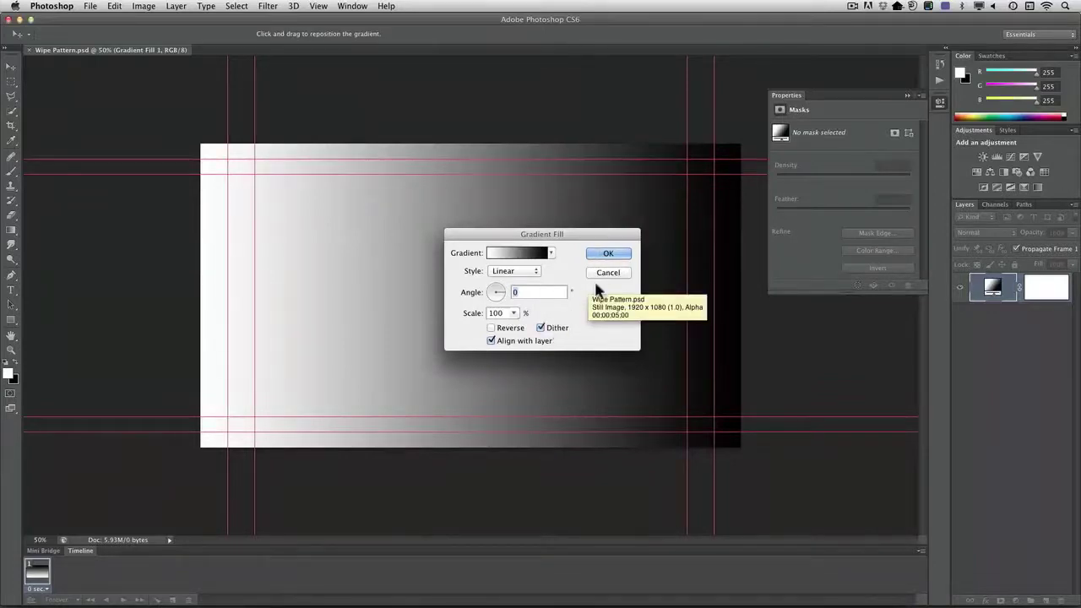
click(607, 255)
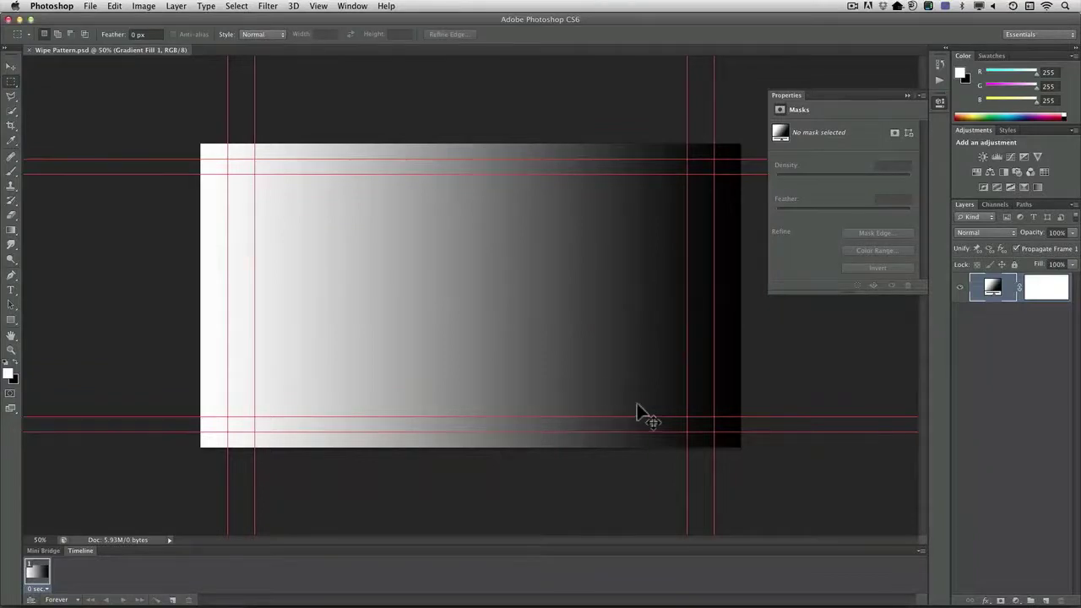
key(super+Tab)
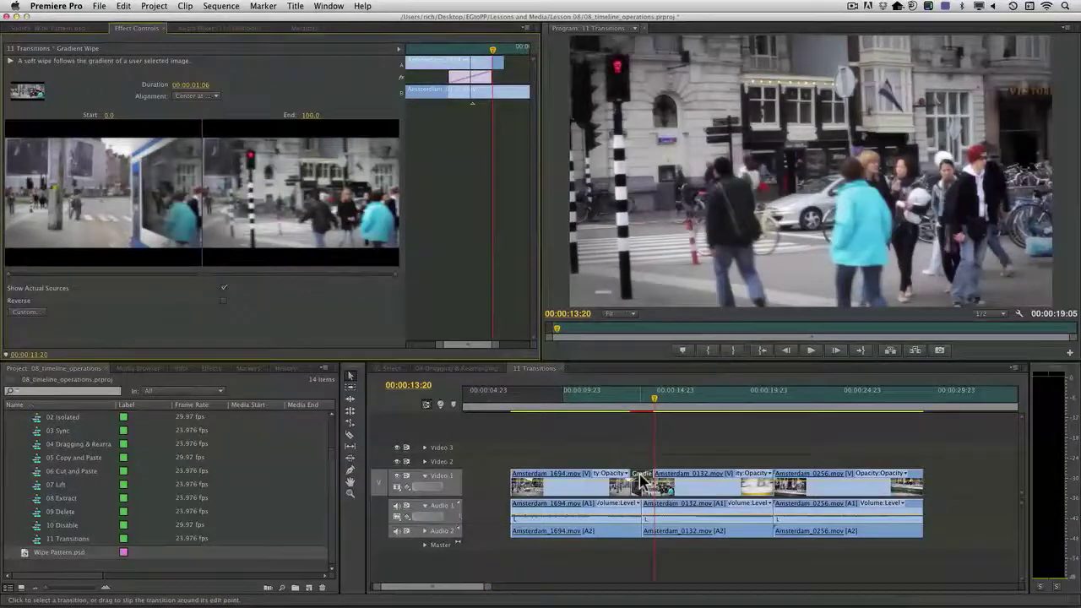
Delete the old Gradient Wipe and apply a fresh one to the first cut.
key(super+shift+a)
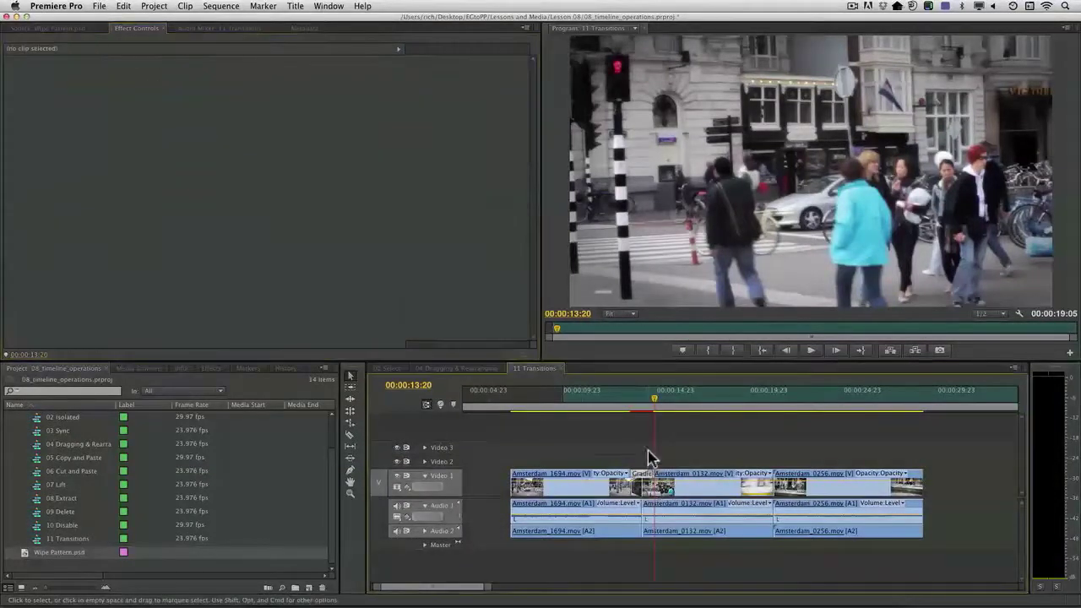
click(646, 480)
key(Delete)
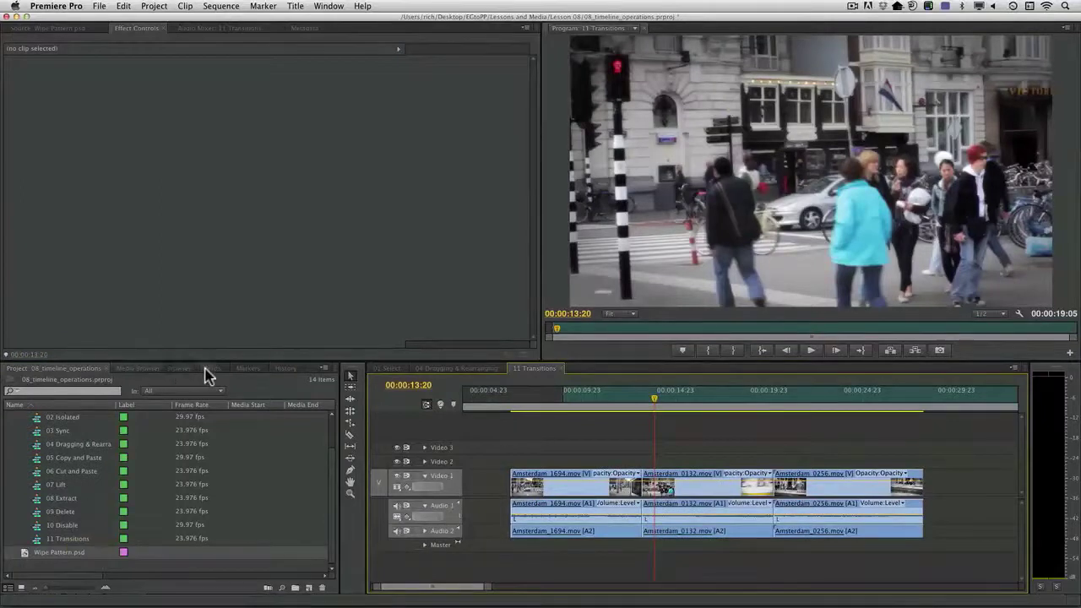
click(210, 369)
drag(41, 554, 648, 494)
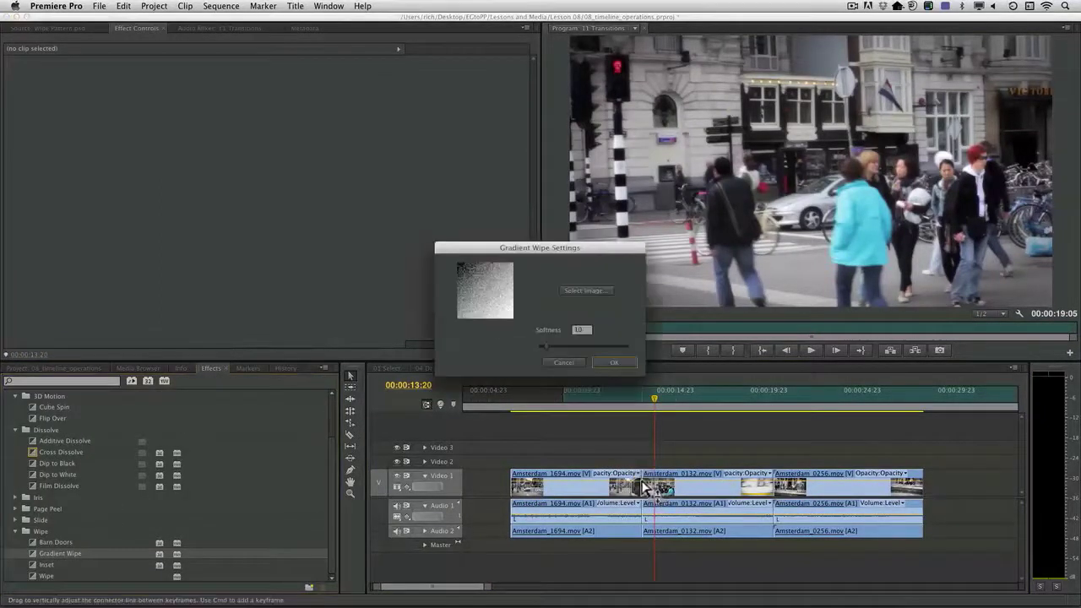
Set the new wipe's gradient image to the updated Wipe Pattern.psd.
click(590, 292)
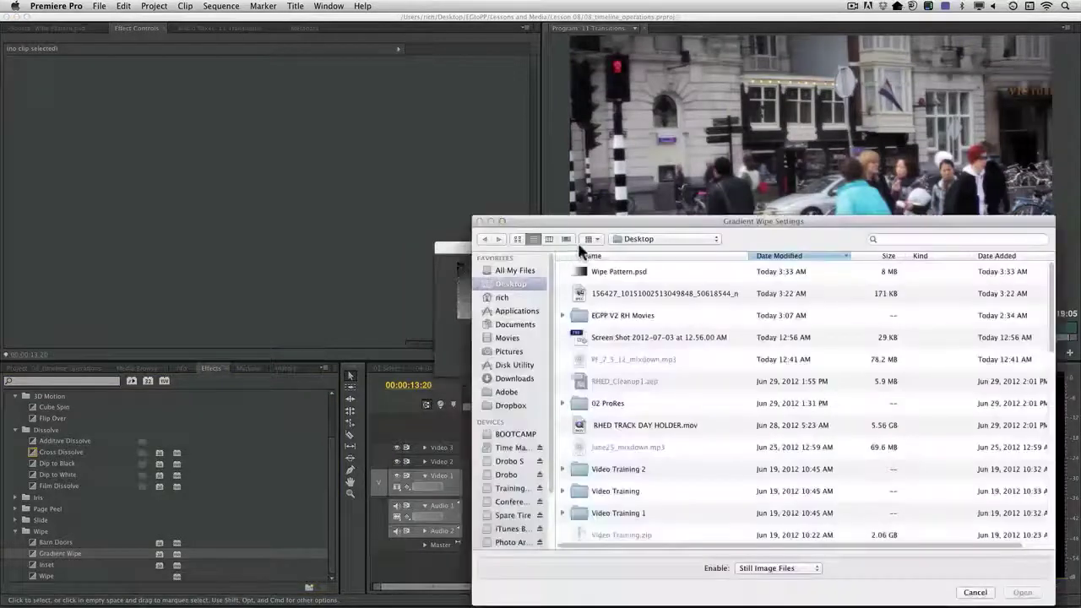
click(596, 274)
double_click(596, 274)
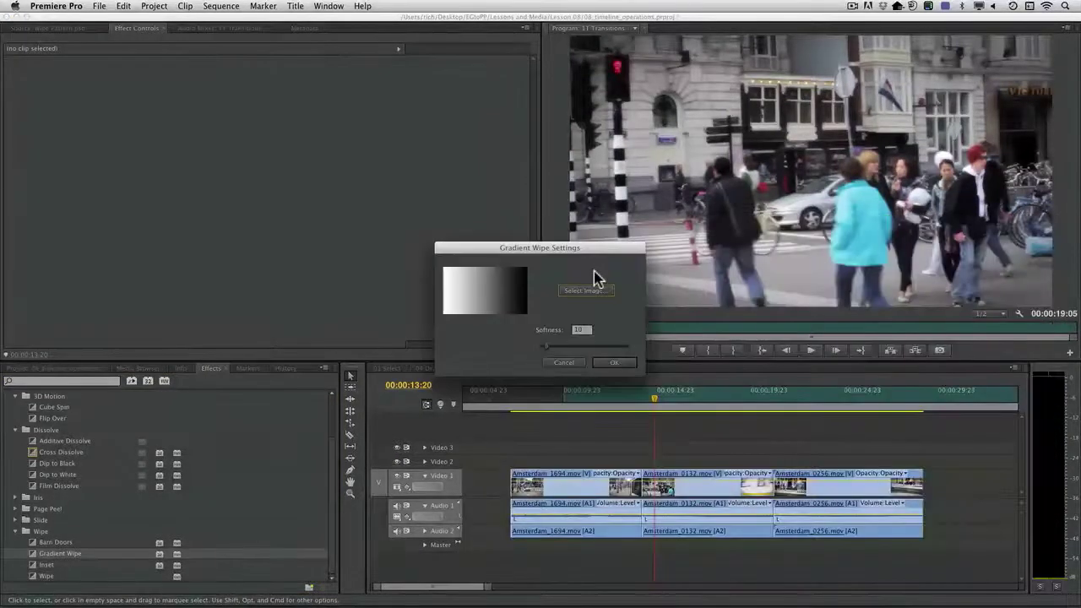
click(619, 364)
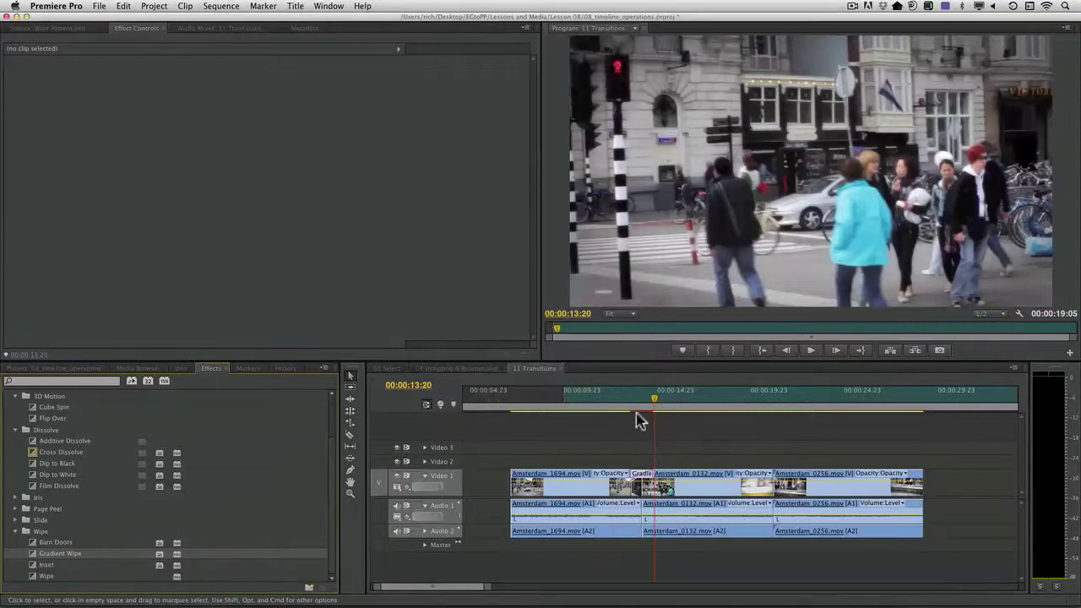
Accept the Gradient Wipe settings and preview the transition, stopping at 00:00:12:20.
click(638, 410)
drag(637, 410, 615, 412)
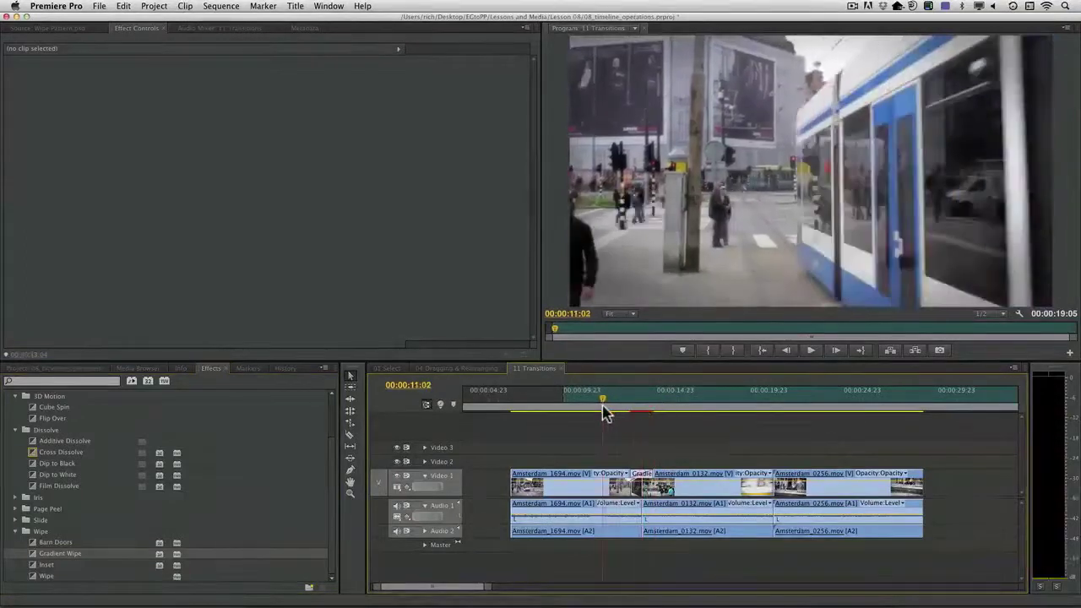
key(space)
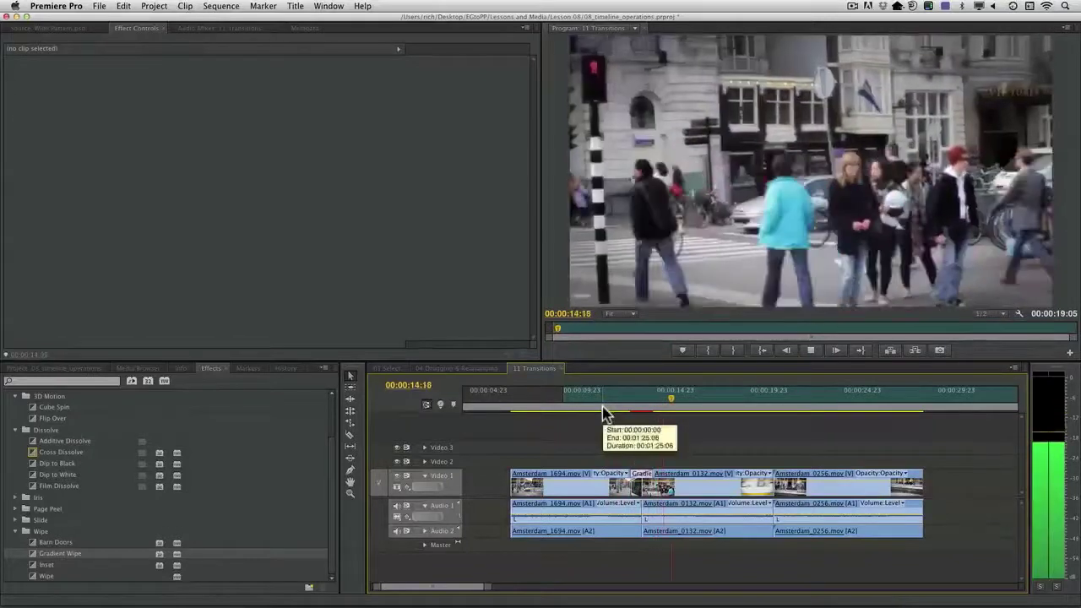
click(638, 407)
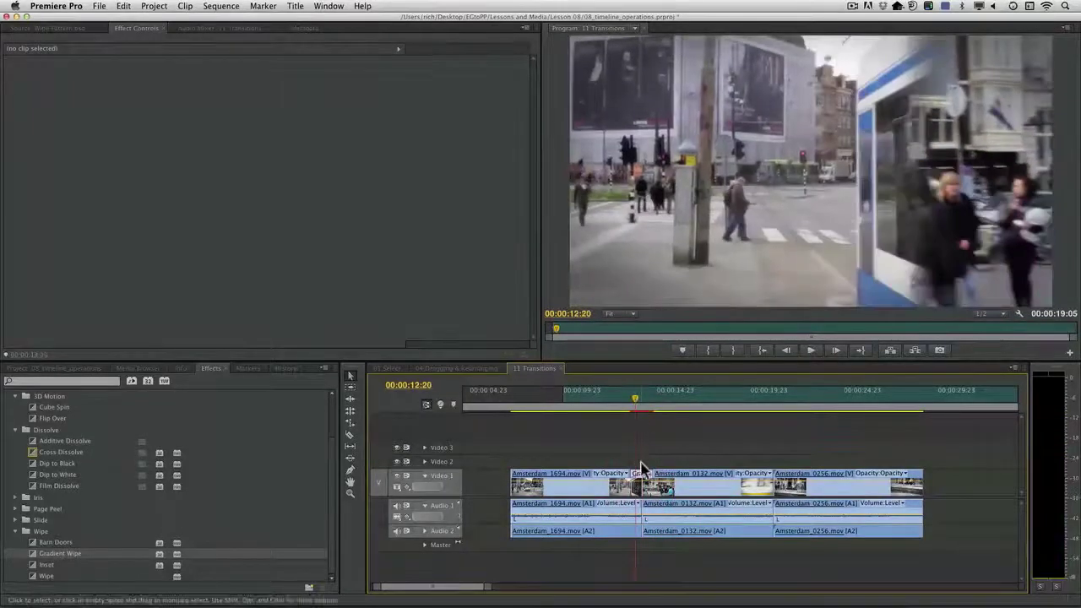
Enable Reverse on the Gradient Wipe, replay it from 00:00:12:01, and show Wipe Pattern.psd in the Project panel.
click(640, 474)
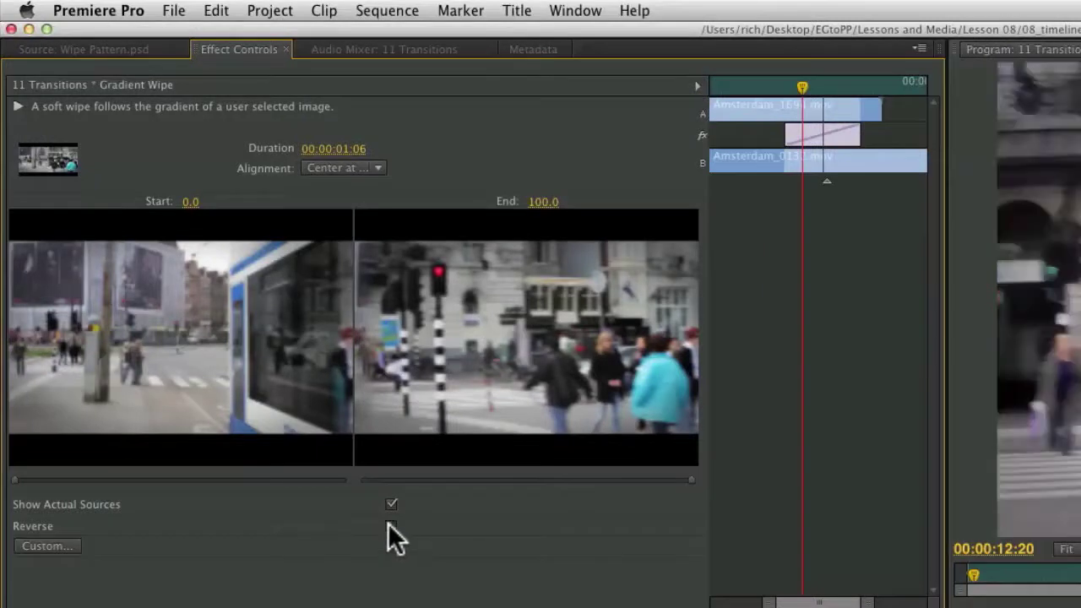
click(391, 526)
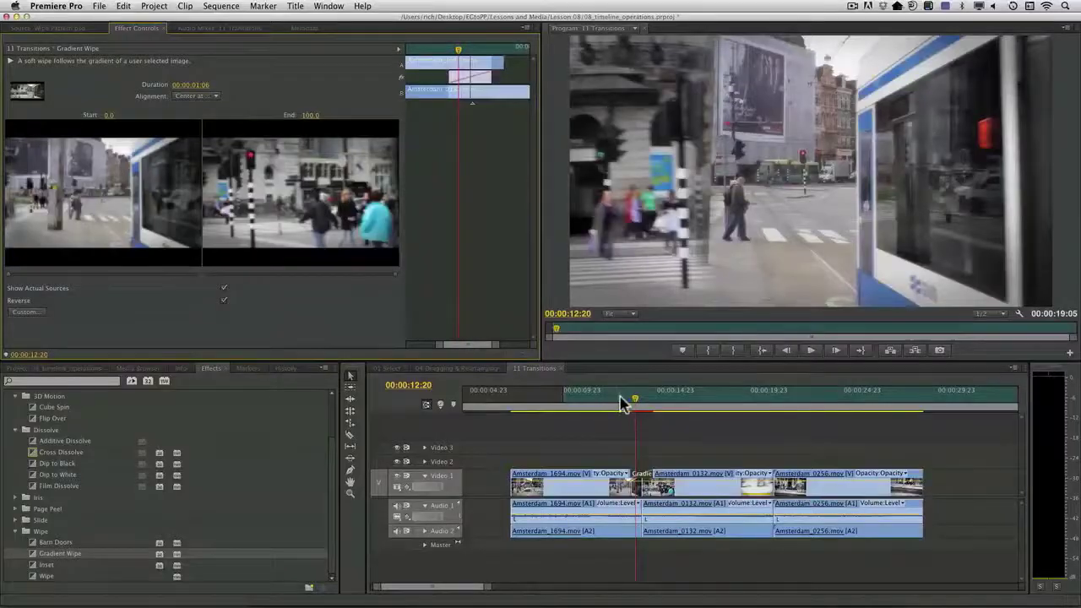
click(620, 403)
key(space)
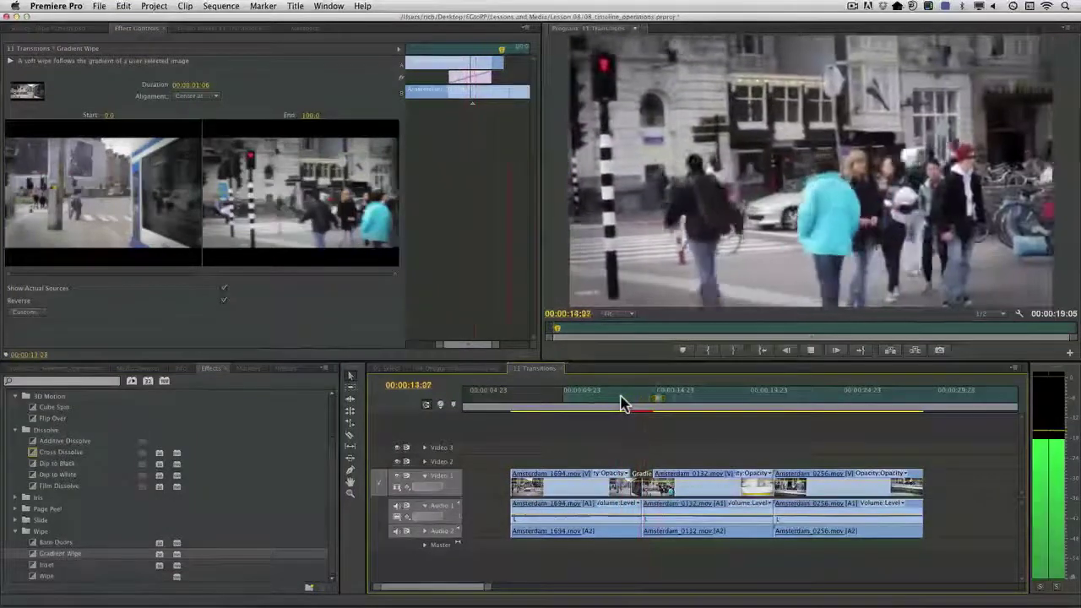
key(space)
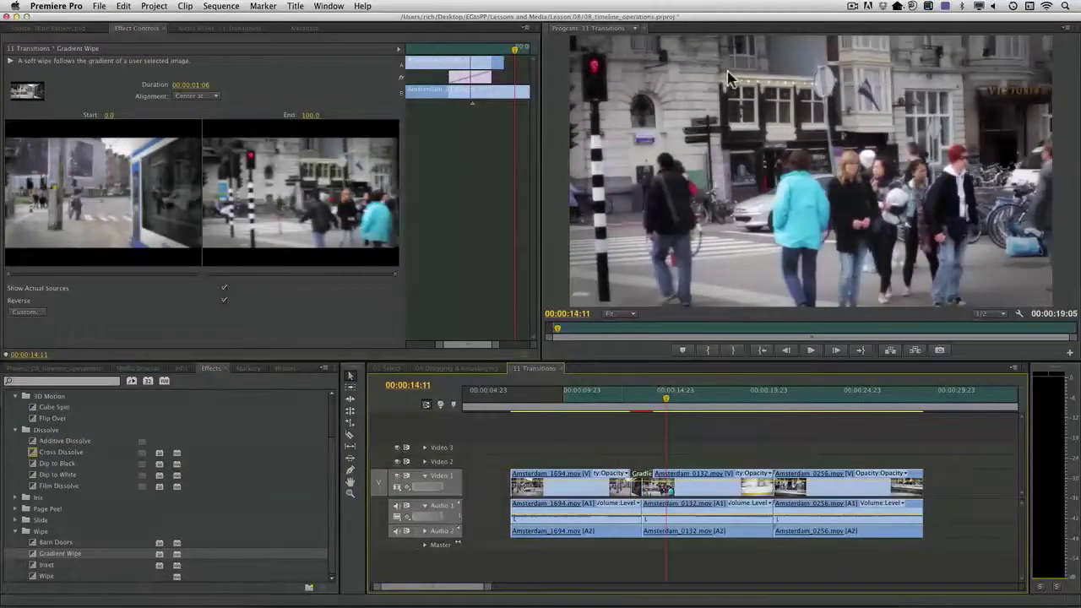
click(72, 370)
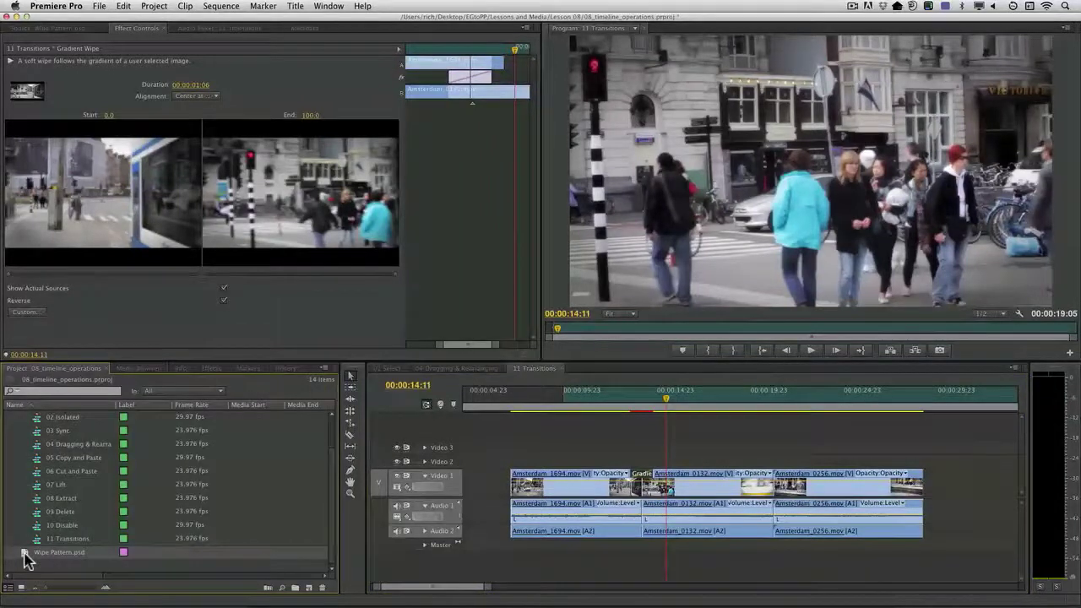
key(super+e)
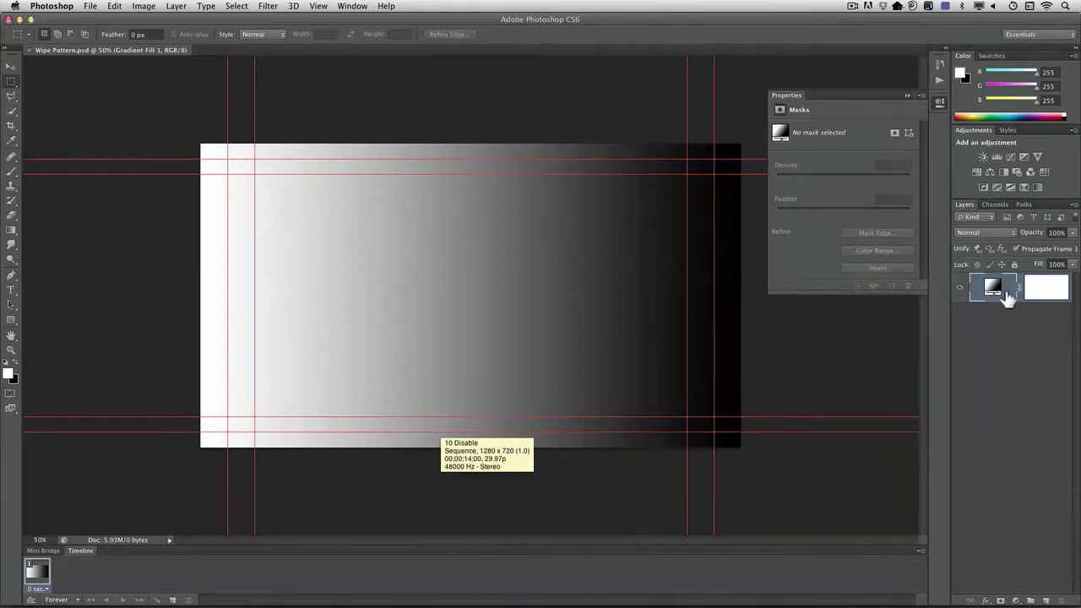
Hide the gradient fill layer and add a new layer filled with 50% Gray.
click(958, 290)
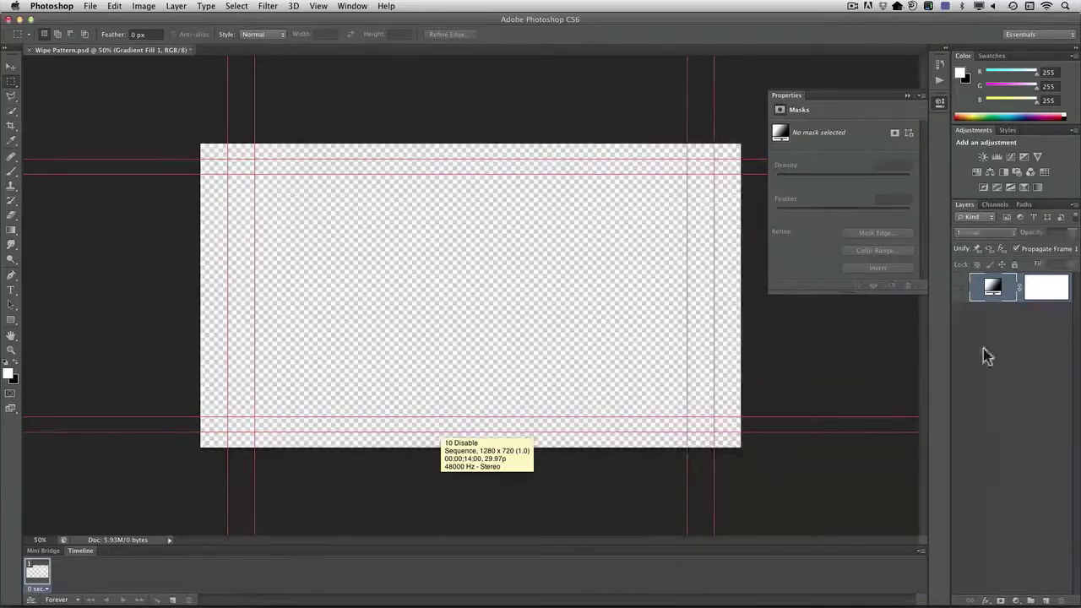
click(1047, 601)
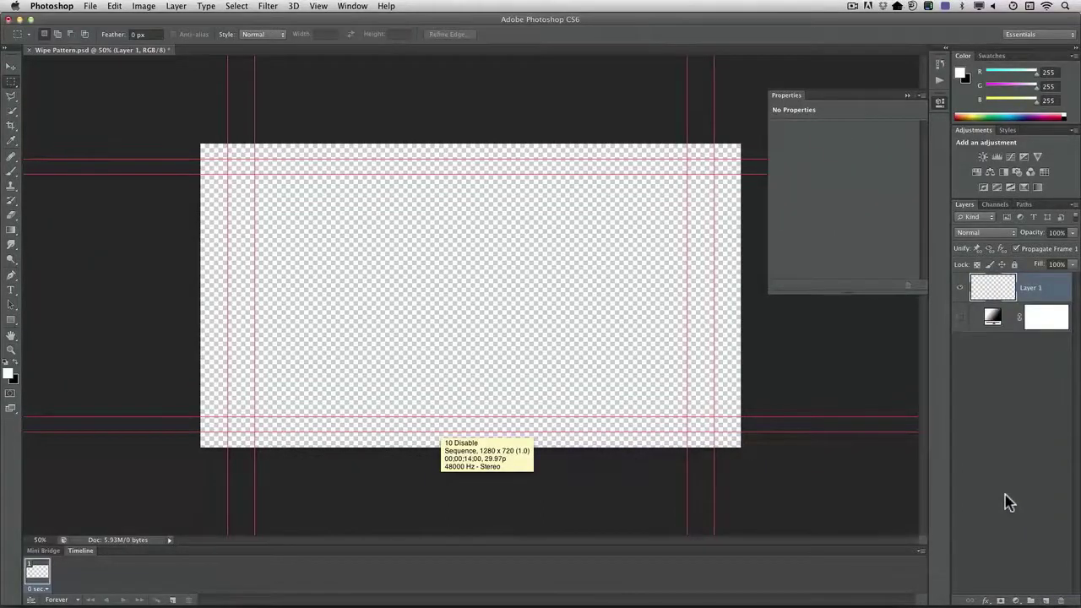
key(shift+BackSpace)
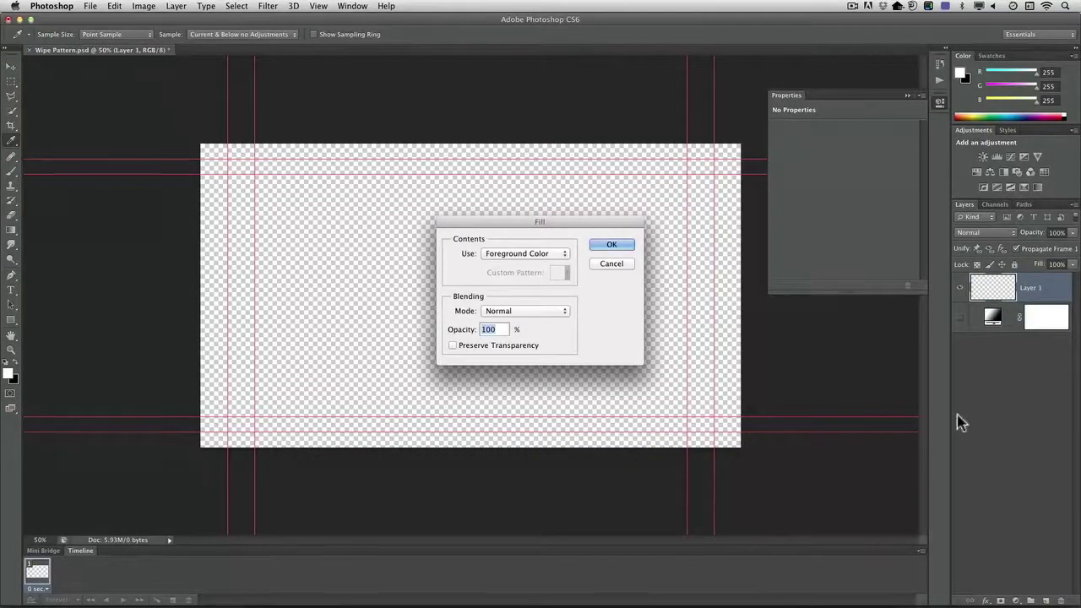
click(553, 255)
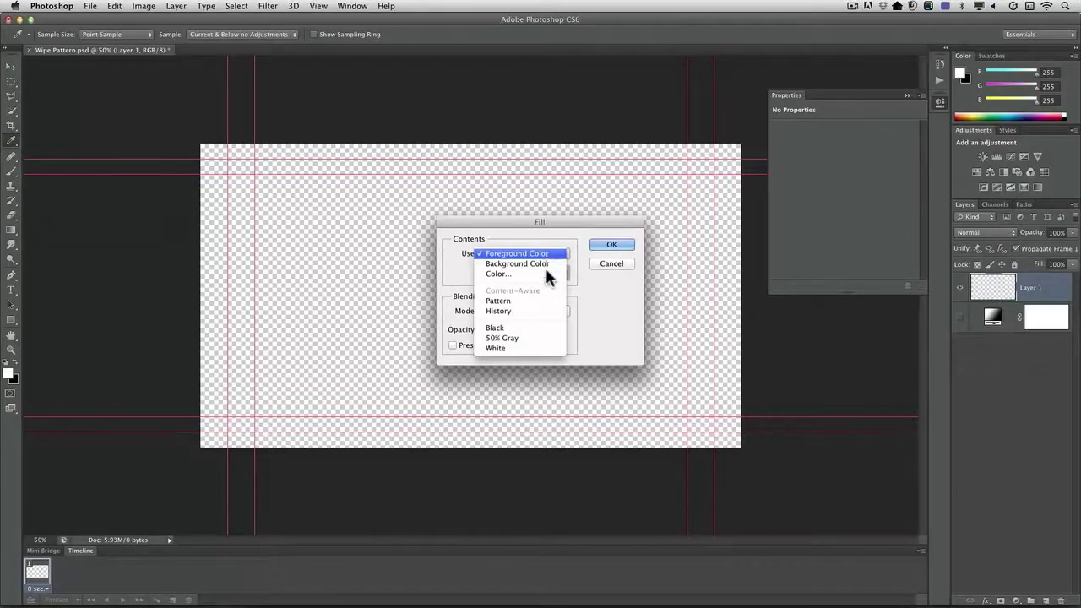
click(544, 339)
click(613, 246)
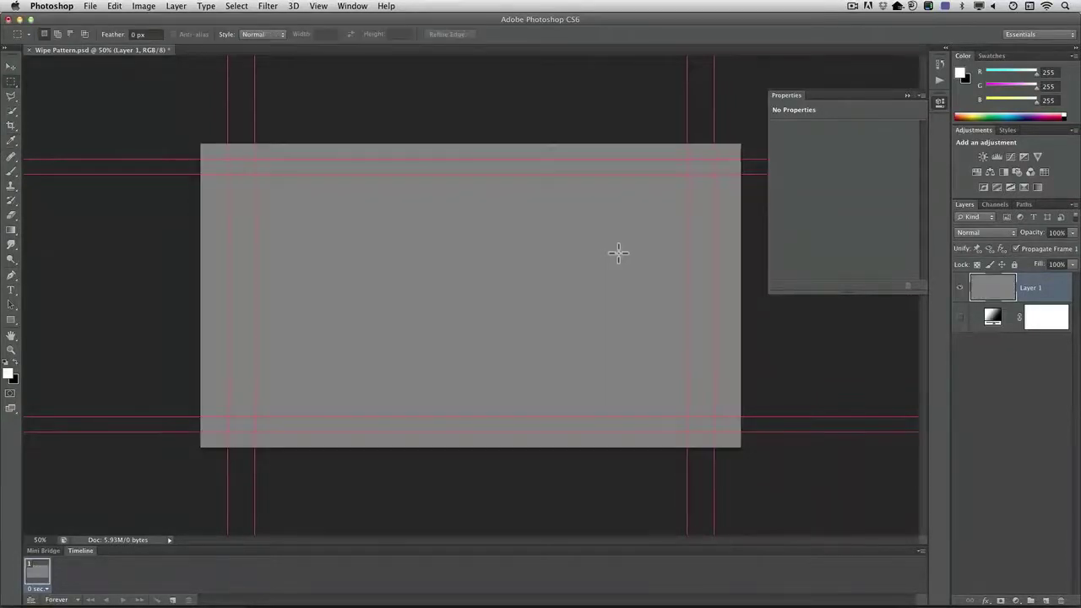
Render a Clouds pattern over the gray layer.
click(266, 6)
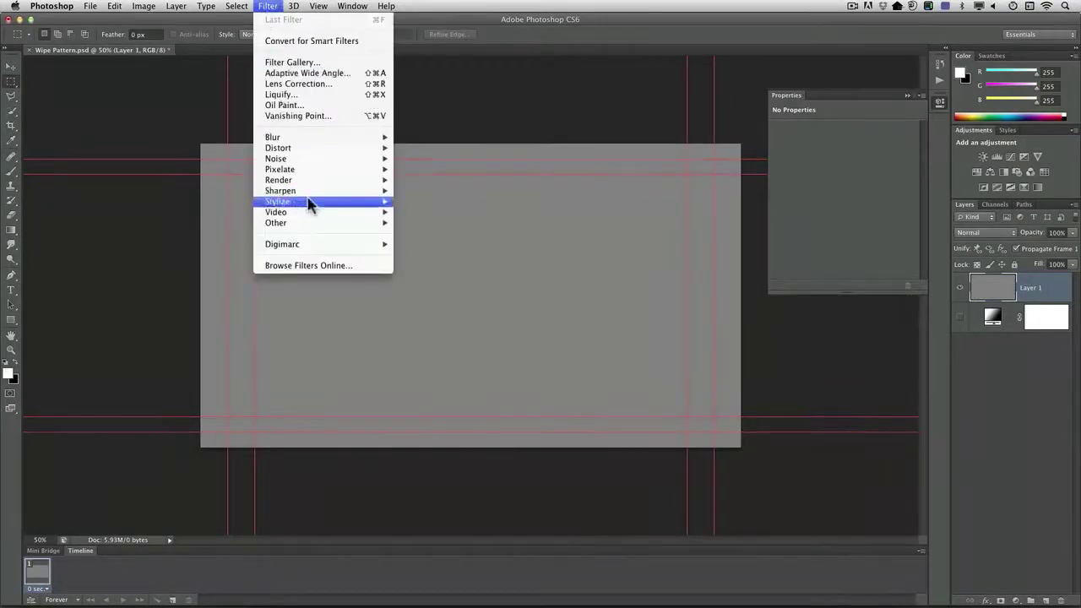
mouse_move(314, 187)
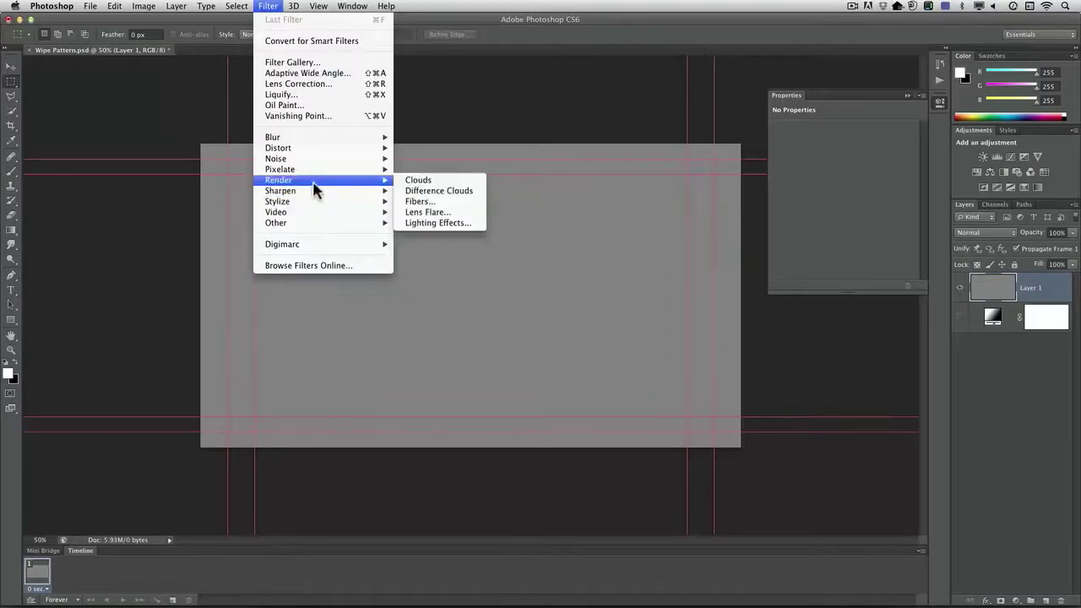
click(428, 181)
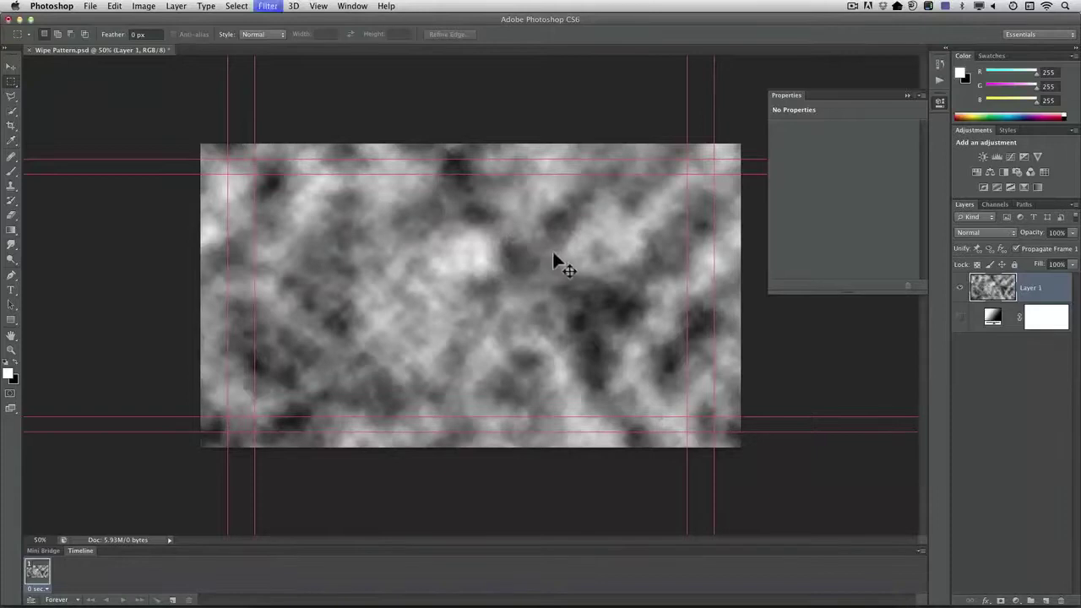
Regenerate the clouds and apply Levels with black input 28 and white input 214.
key(super+f)
key(super+f)
key(super+f)
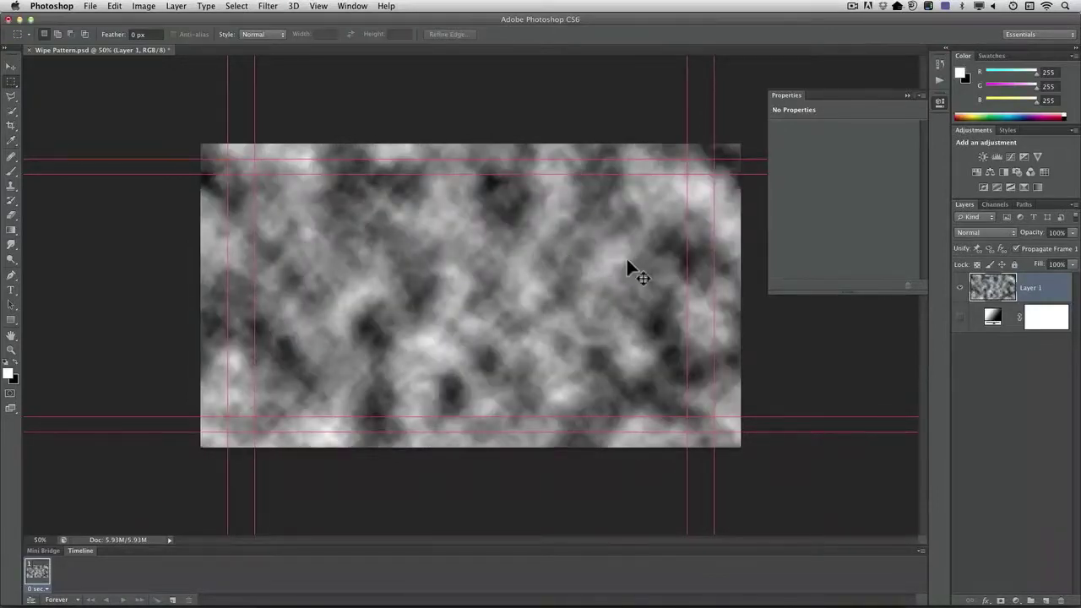
key(super+l)
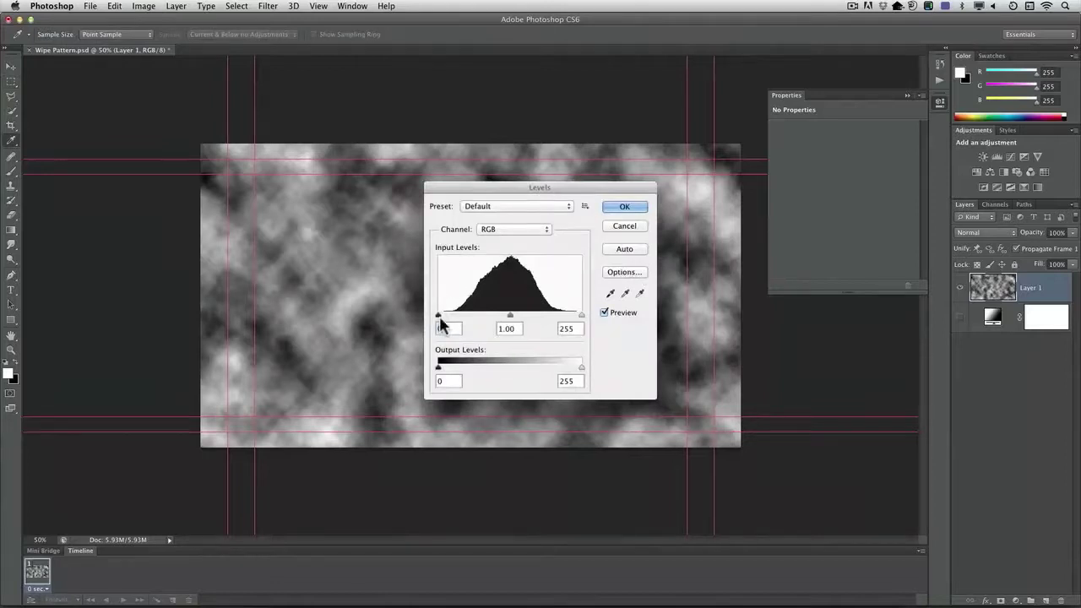
drag(439, 319, 455, 319)
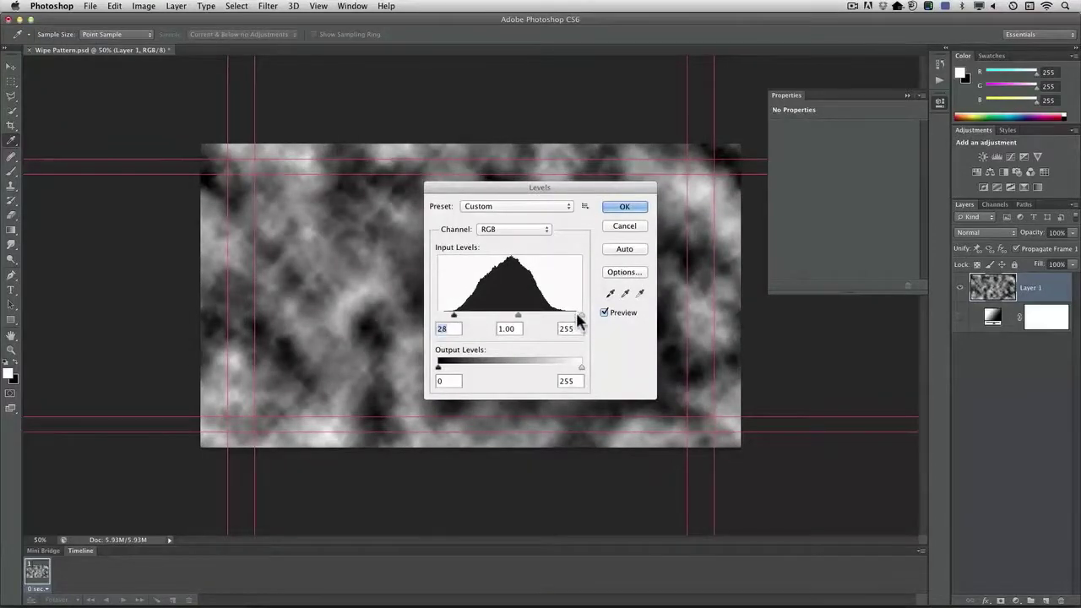
drag(580, 318, 558, 319)
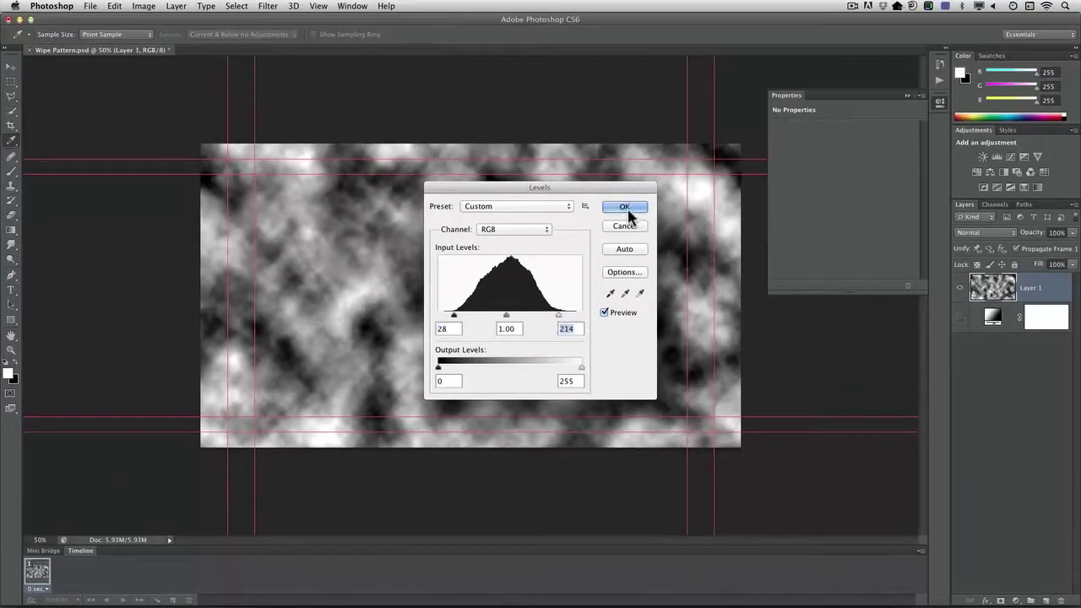
click(626, 209)
Apply a Gaussian Blur to the clouds, then Levels again with black input 15.
click(268, 6)
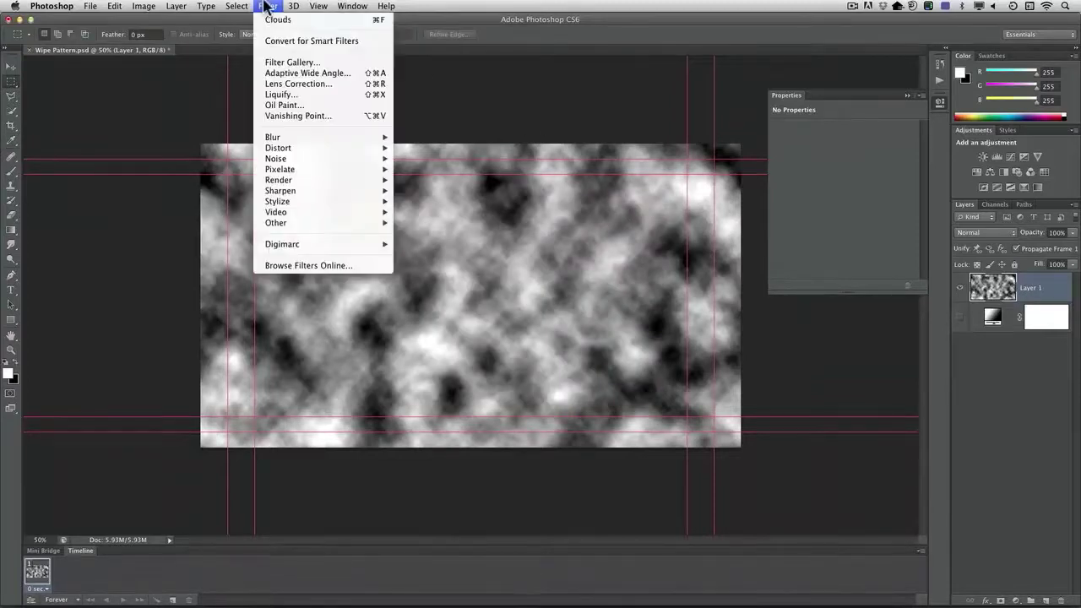
mouse_move(290, 139)
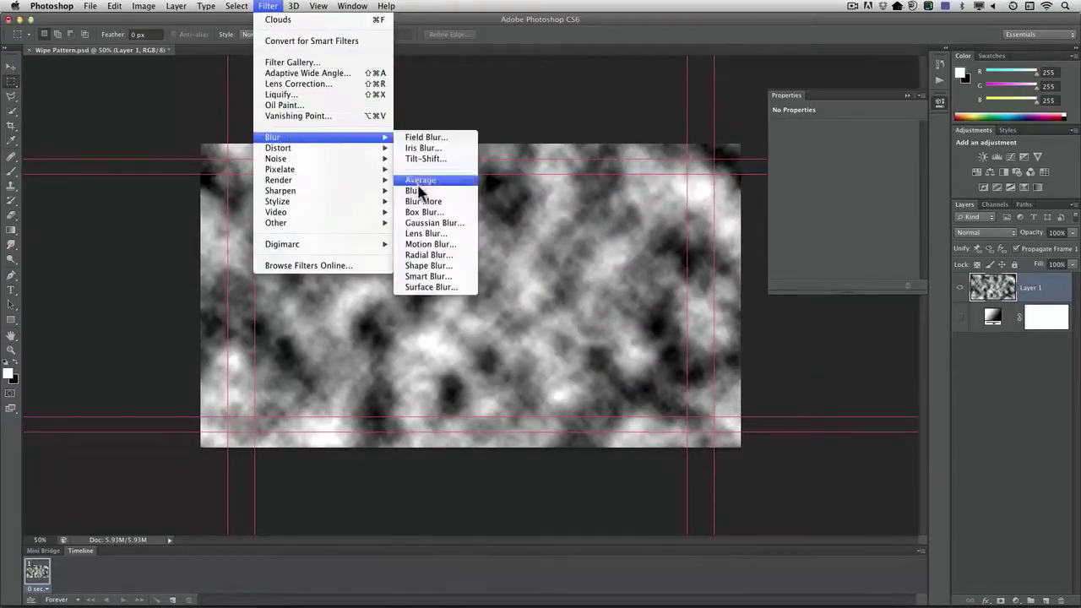
click(428, 225)
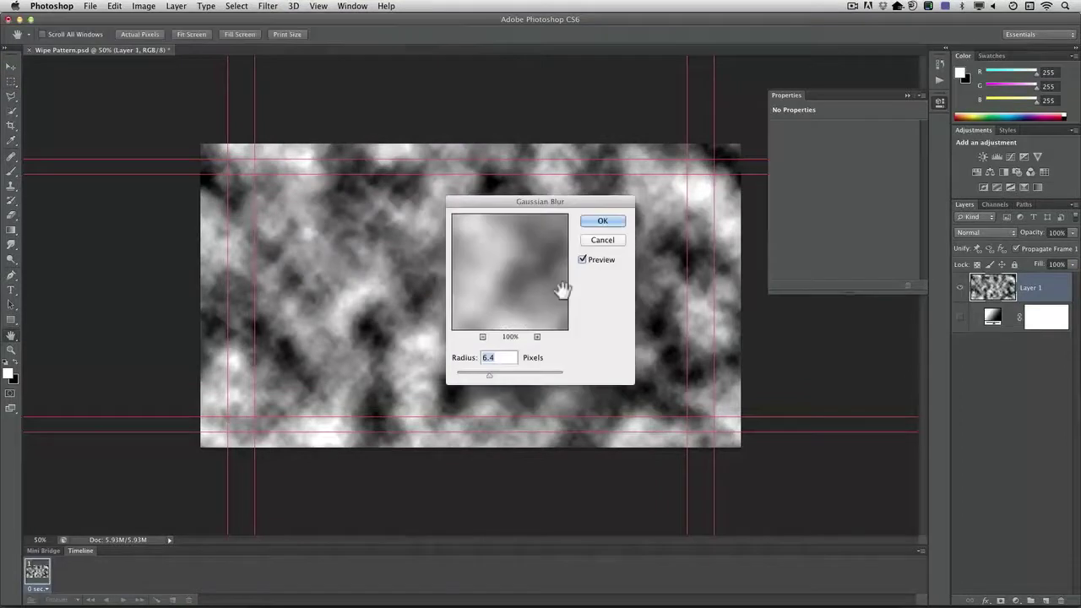
click(608, 219)
key(ctrl+l)
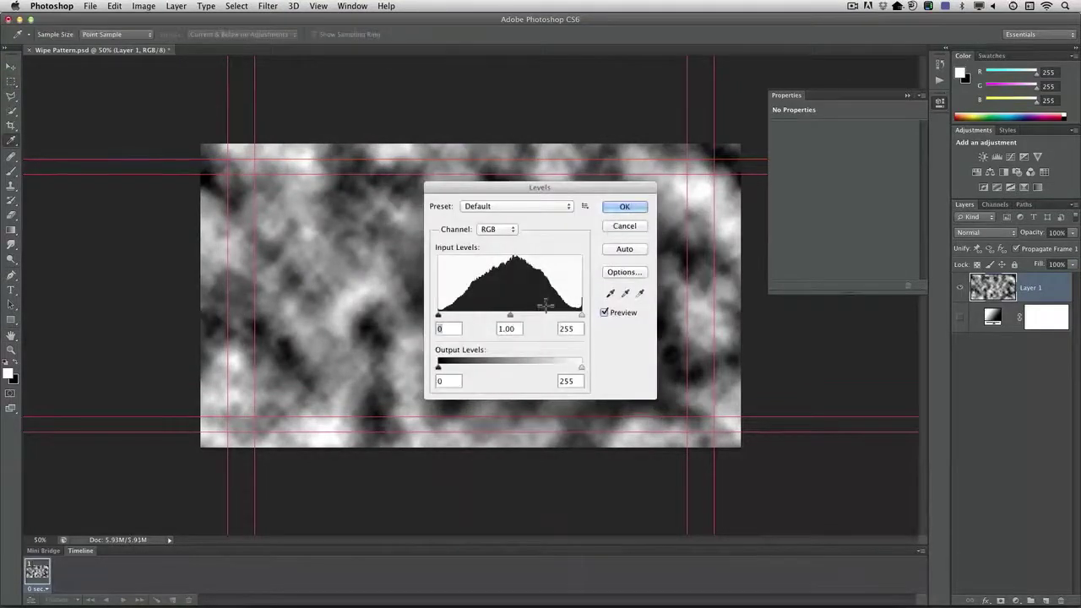
drag(438, 315, 446, 315)
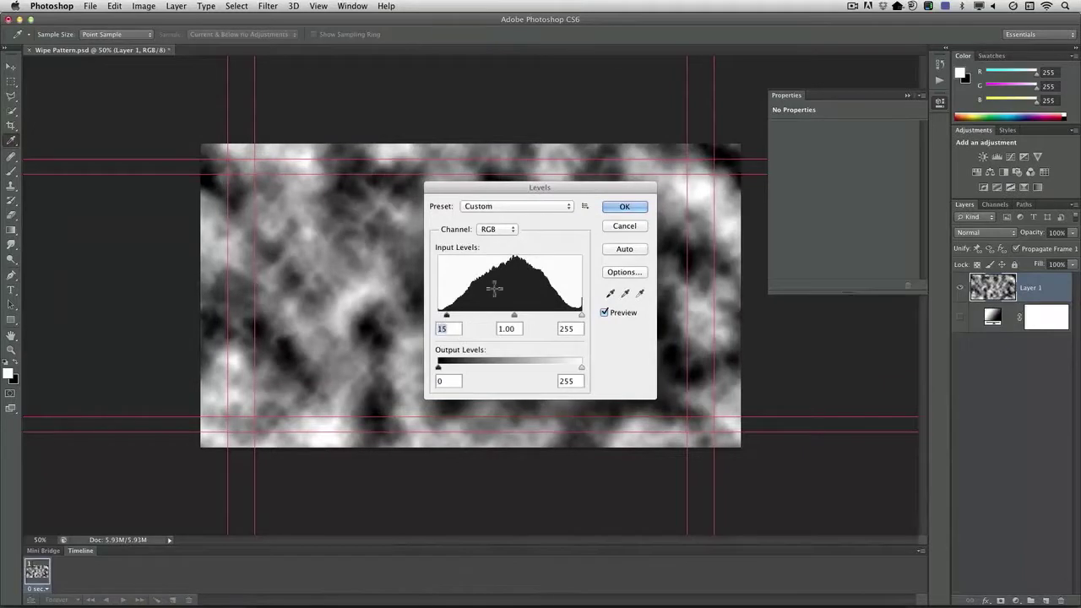
click(621, 208)
Save and close Wipe Pattern.psd, returning to Premiere Pro.
key(super+w)
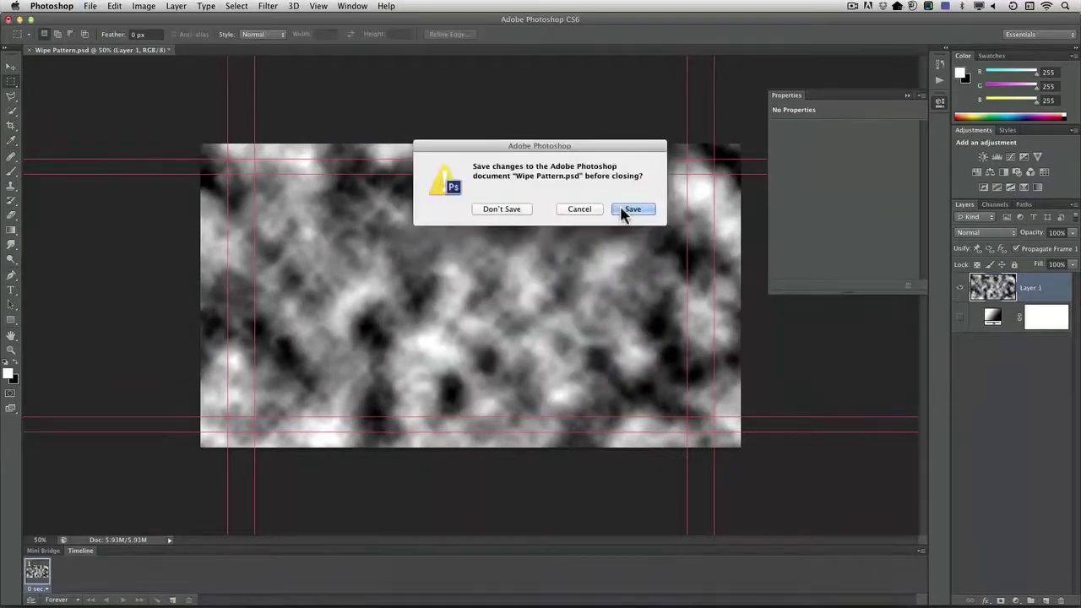
click(622, 209)
key(super+Tab)
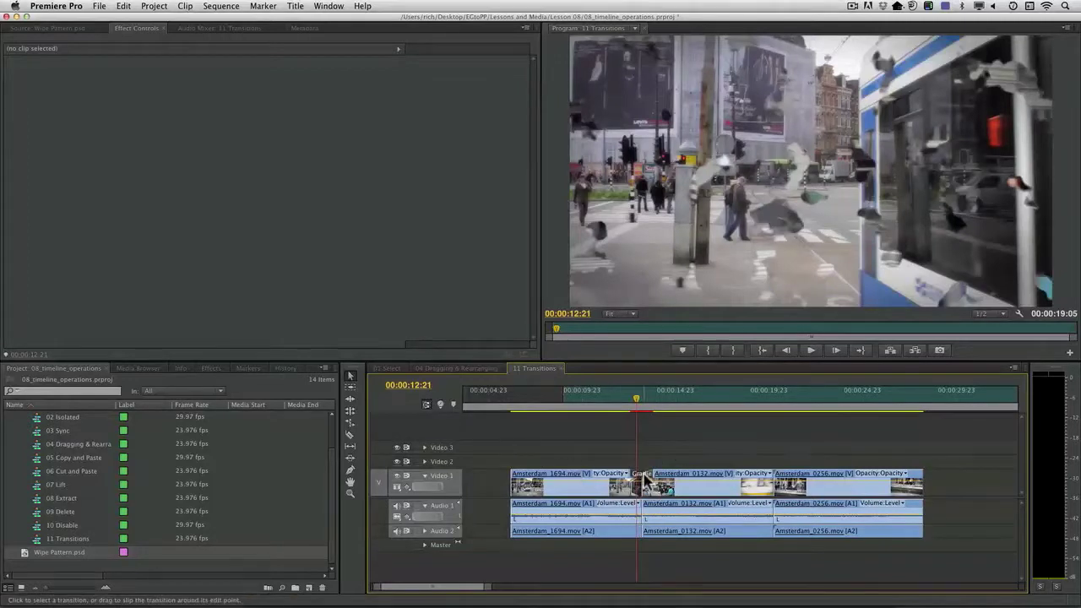
Replace the dissolve between the first two clips with a Gradient Wipe.
click(643, 478)
key(Delete)
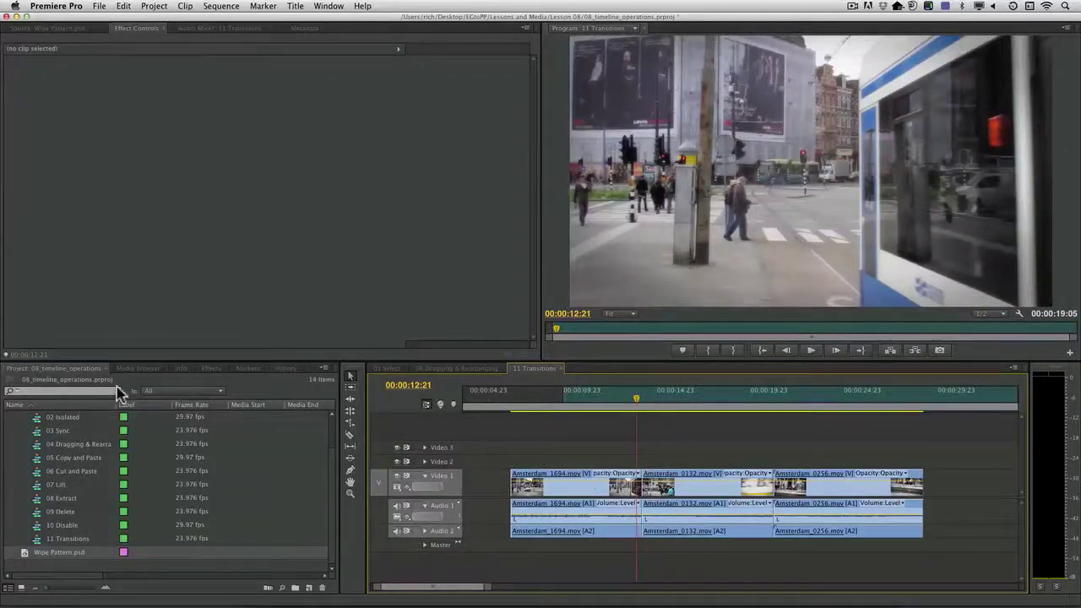
click(211, 369)
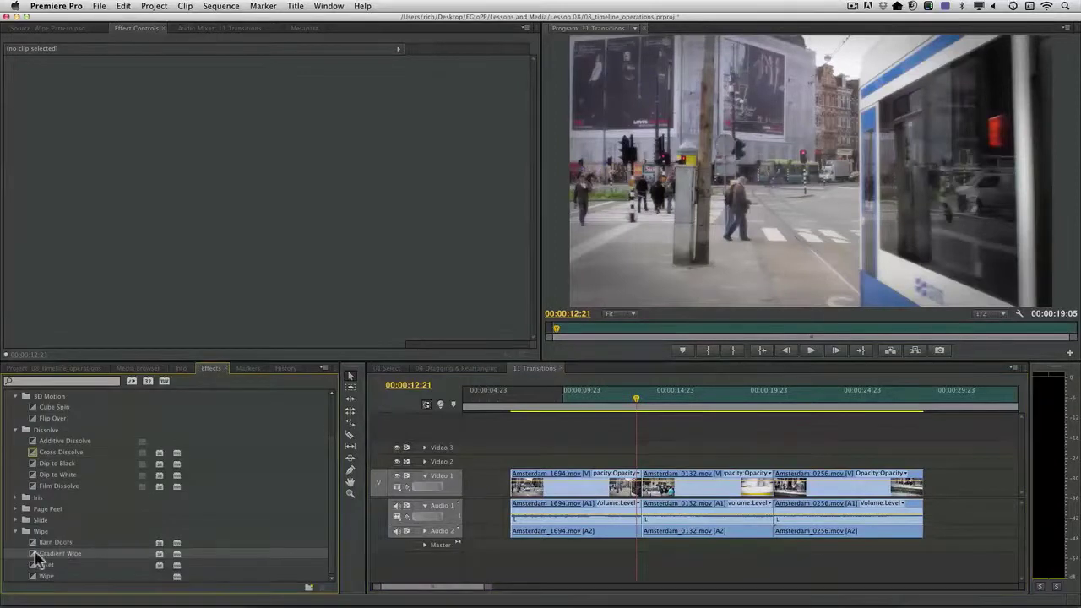
drag(40, 555, 642, 489)
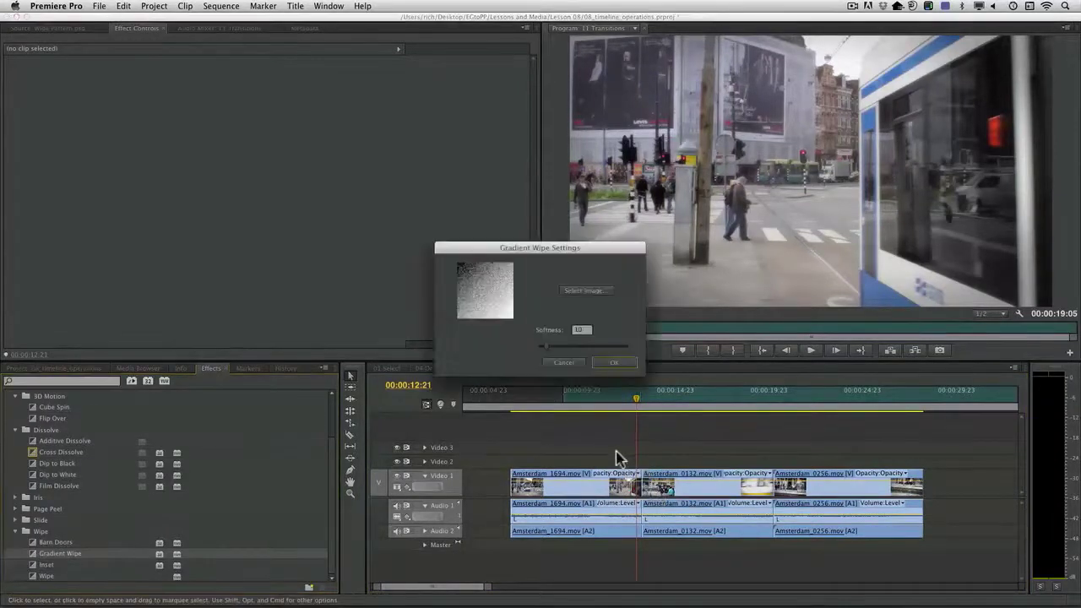
Load Wipe Pattern.psd as the Gradient Wipe's image and confirm.
click(588, 293)
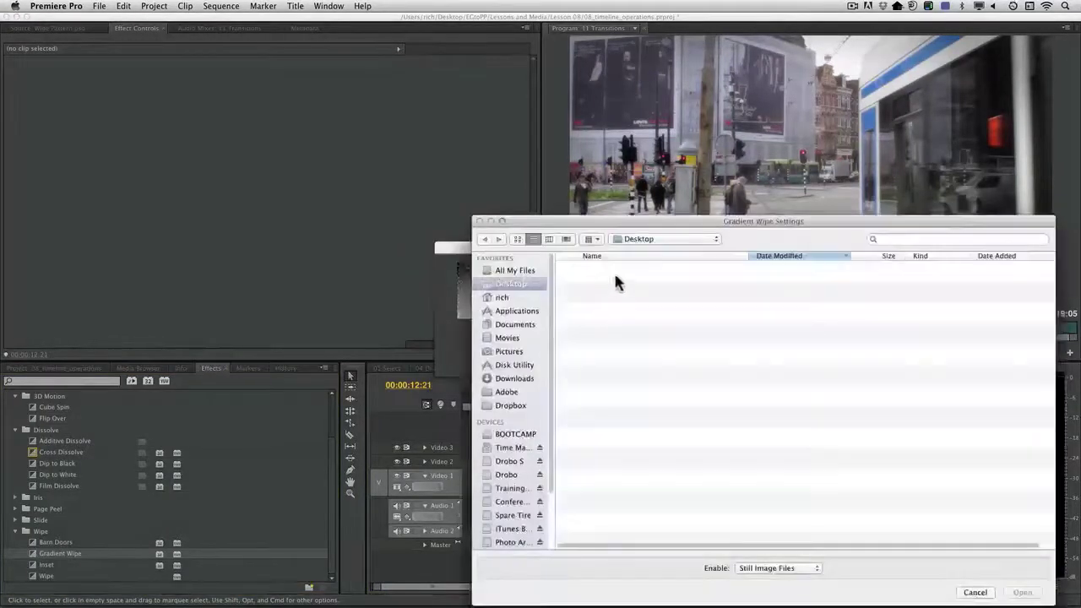
click(616, 271)
double_click(615, 271)
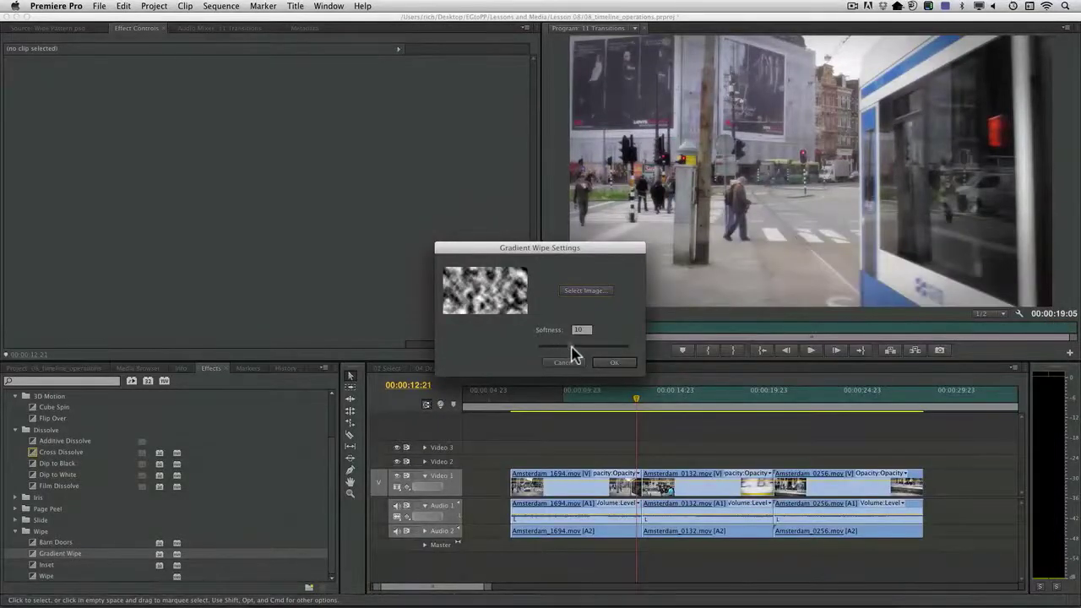
click(622, 365)
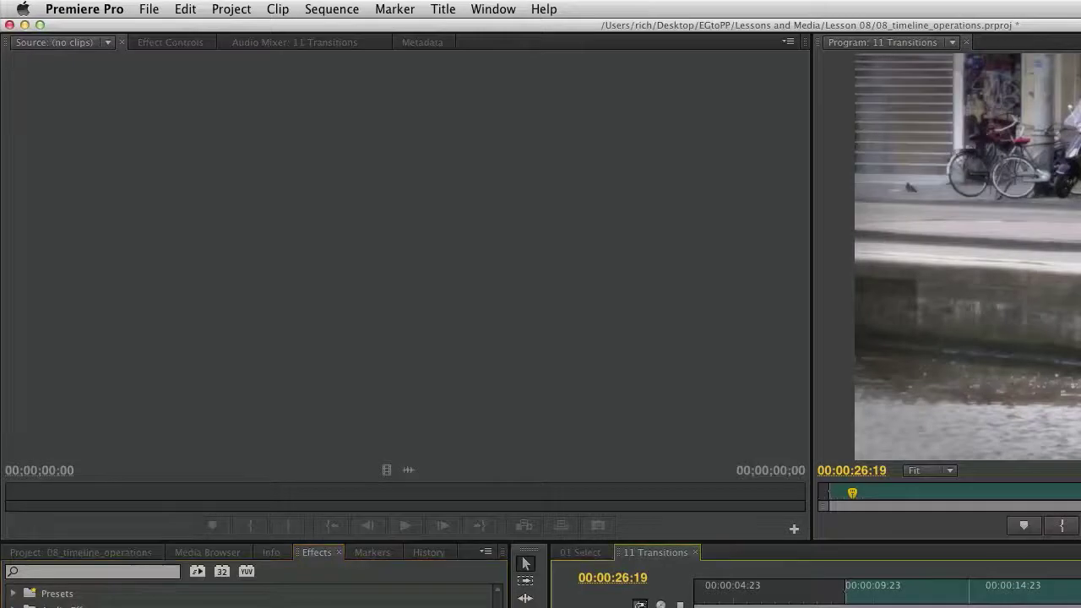
Set the Gradient Wipe duration to 00:00:02:00 and preview it, stopping at 00:00:13:03.
key(shift+5)
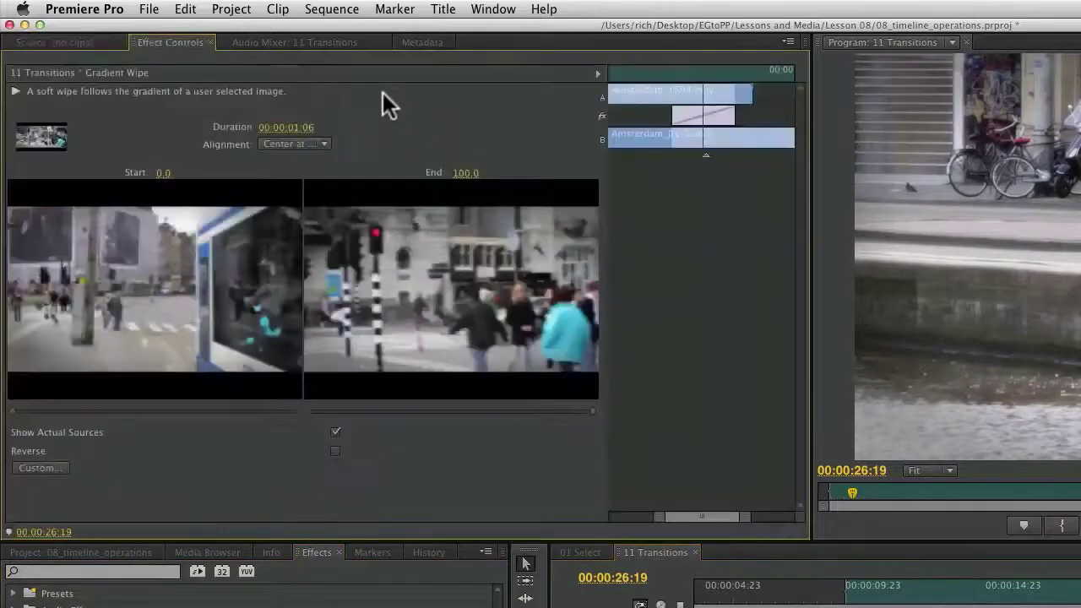
click(288, 126)
text(200)
key(Return)
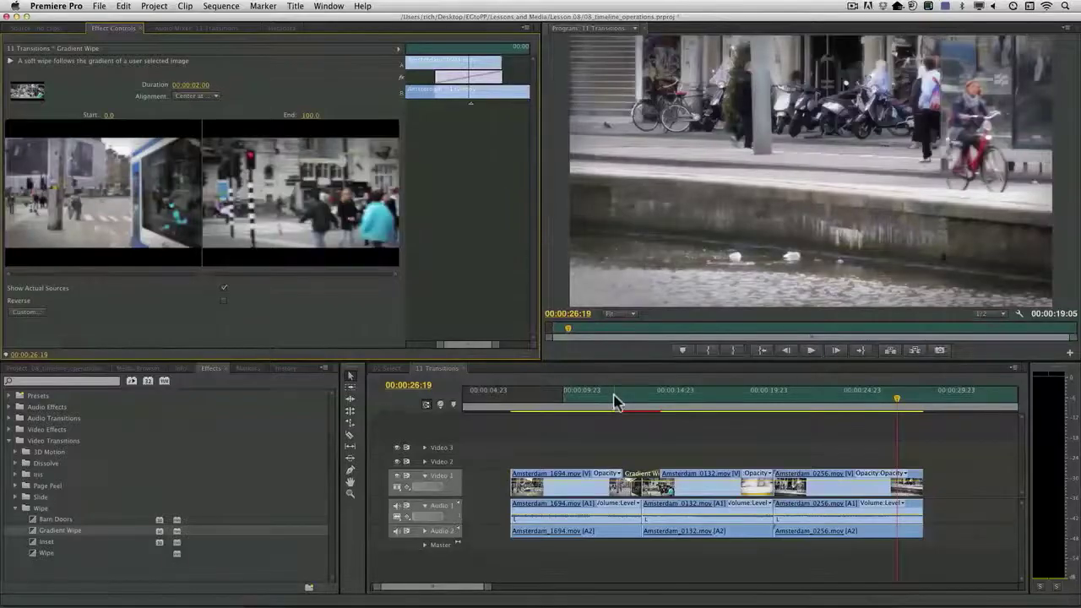
click(614, 402)
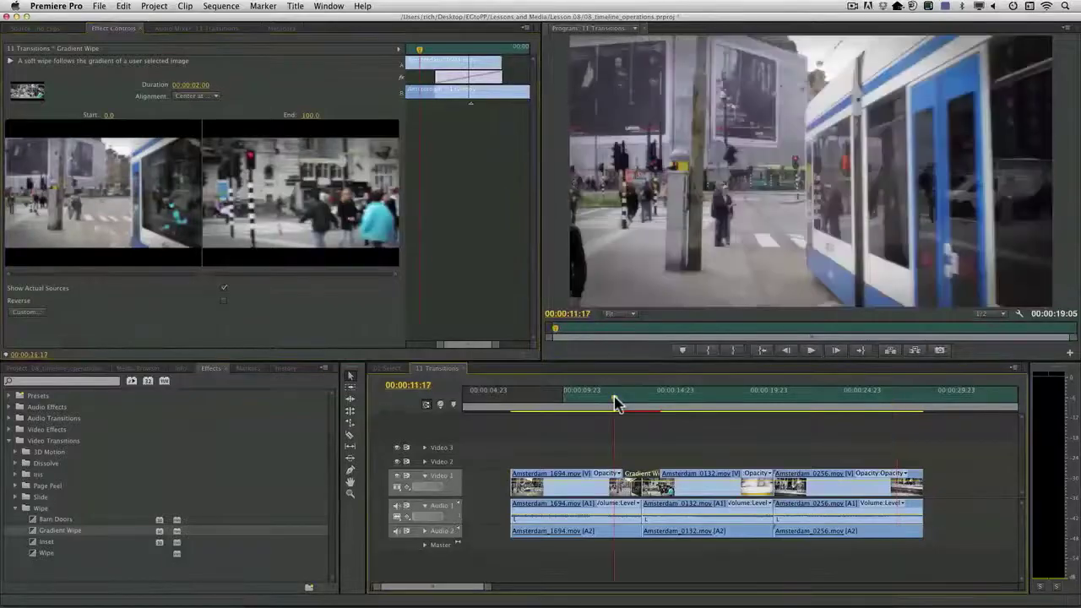
key(space)
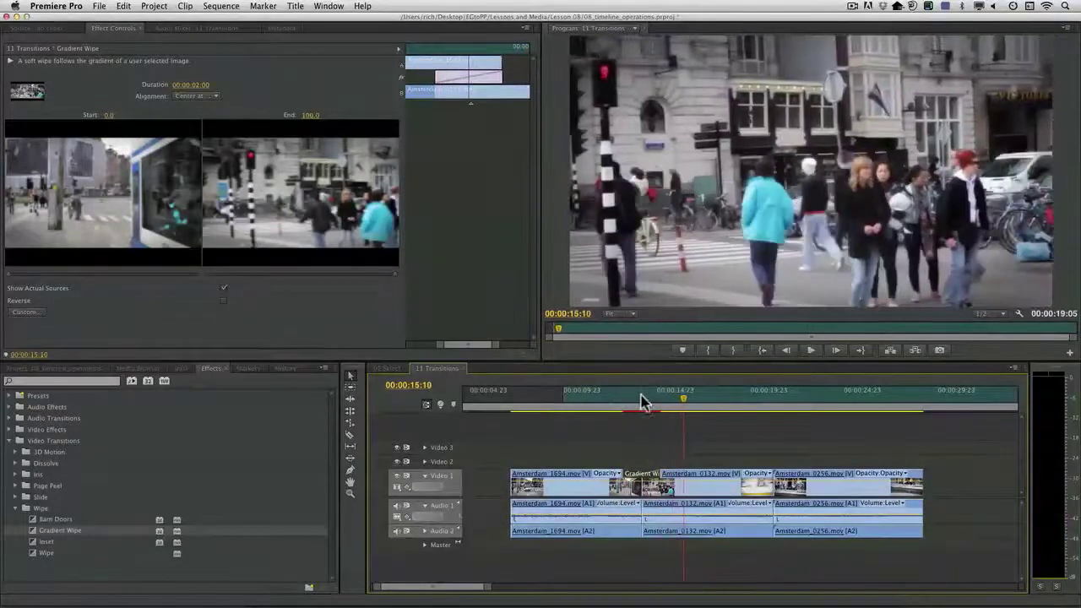
click(641, 399)
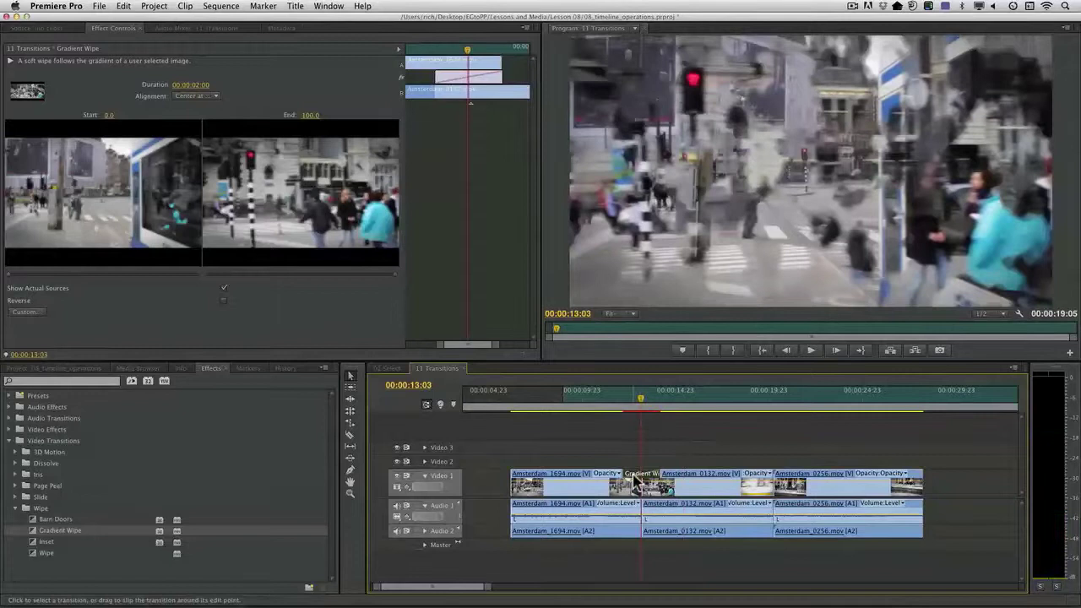
Render the work area and play back the rendered transition.
mouse_move(635, 478)
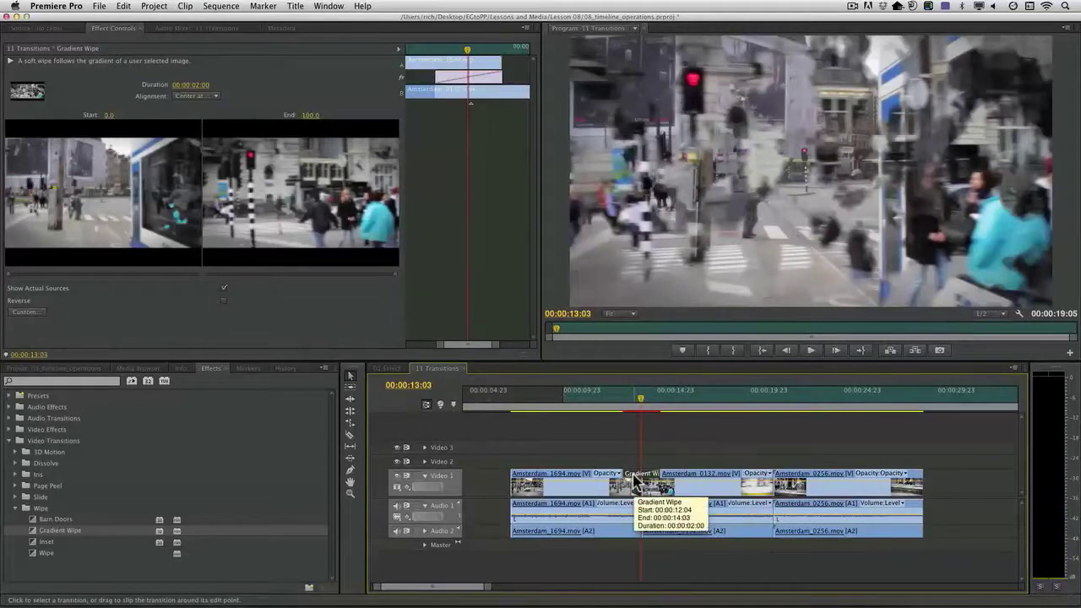
key(Return)
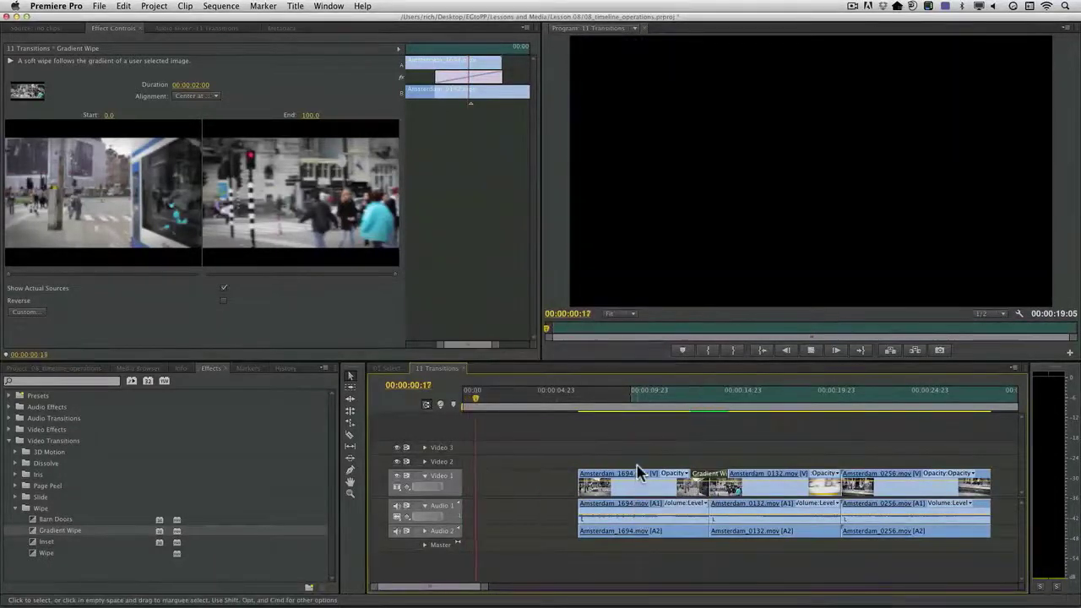
drag(698, 411, 686, 408)
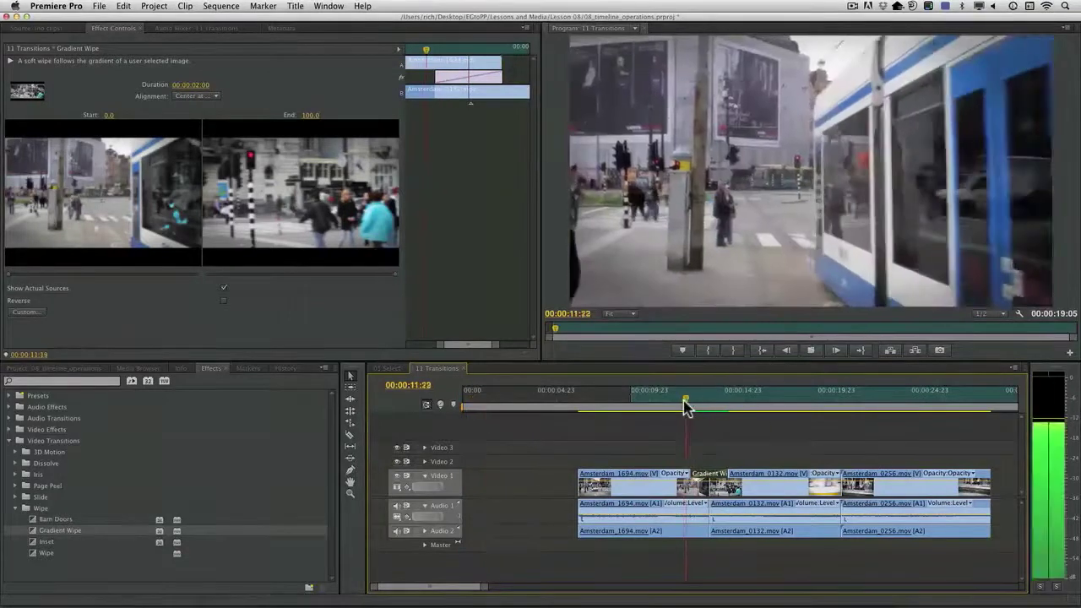
key(space)
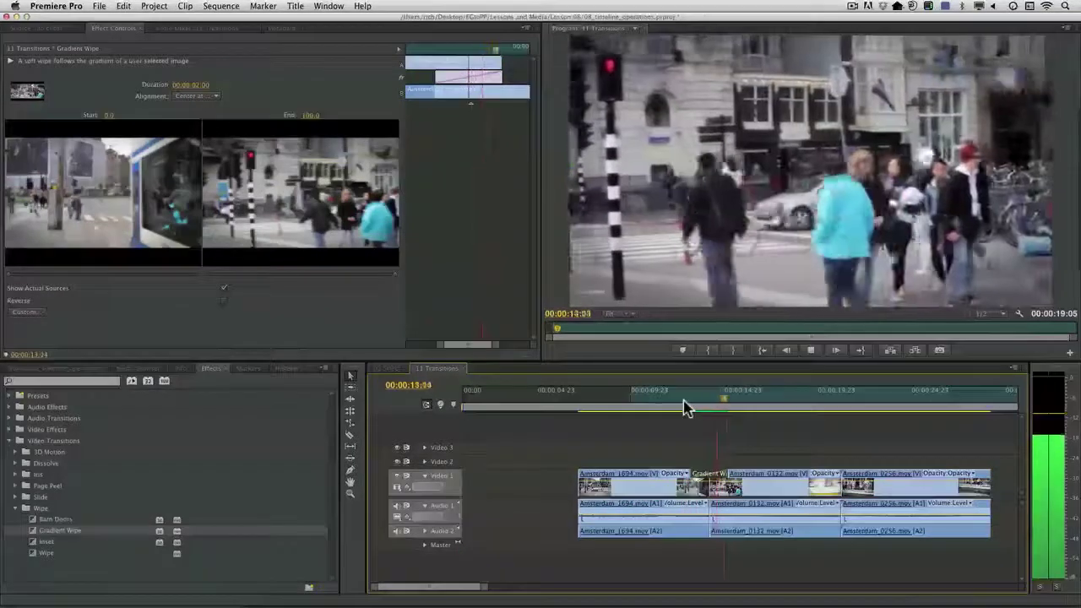
key(space)
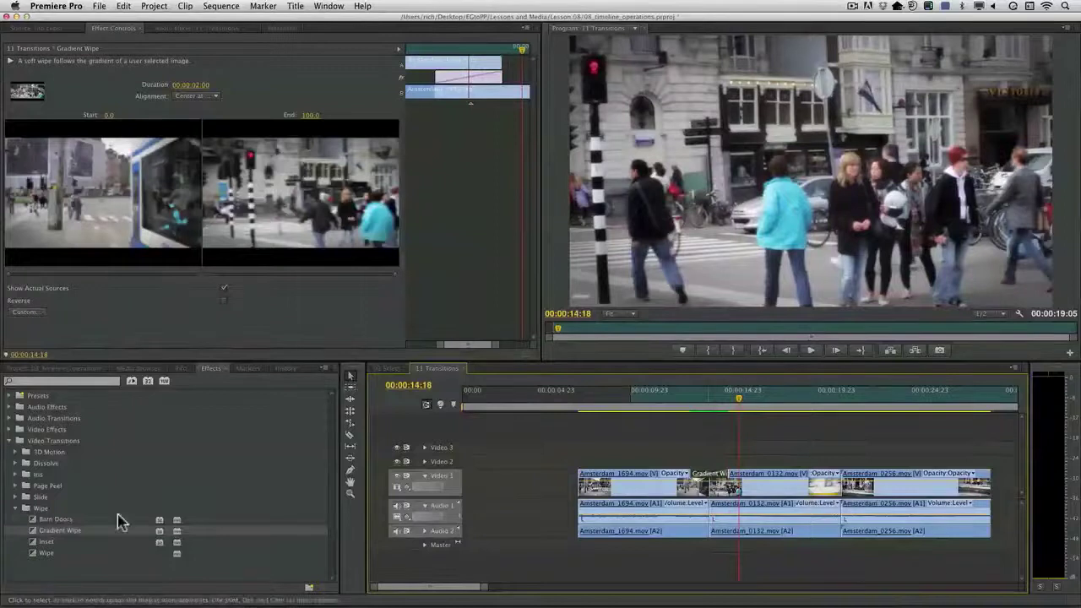
Collapse the Sequences folder in the Project panel.
click(52, 369)
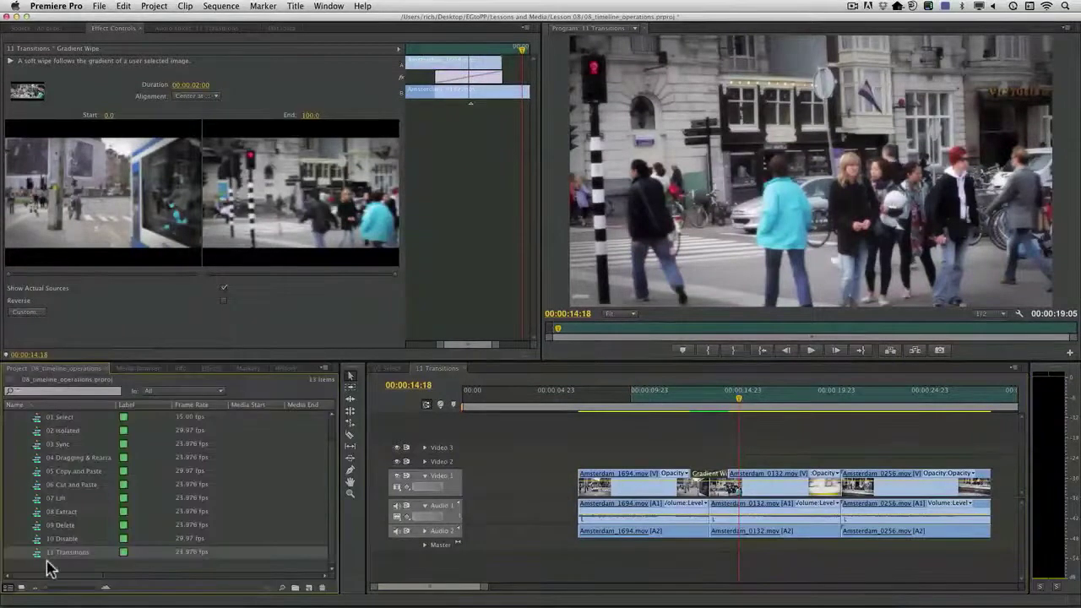
scroll(333, 482, up, 2)
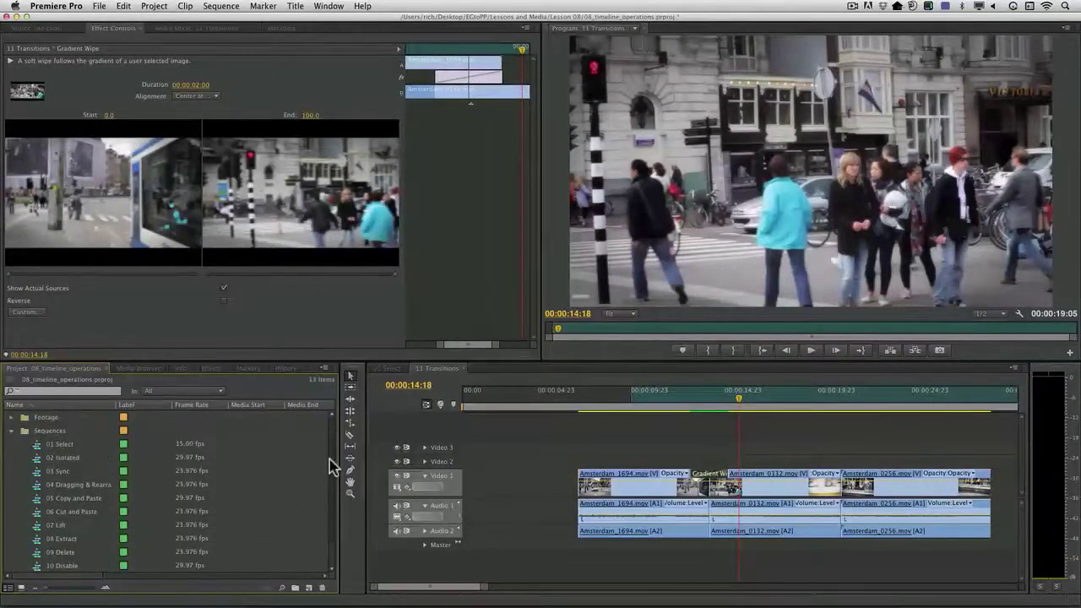
click(11, 431)
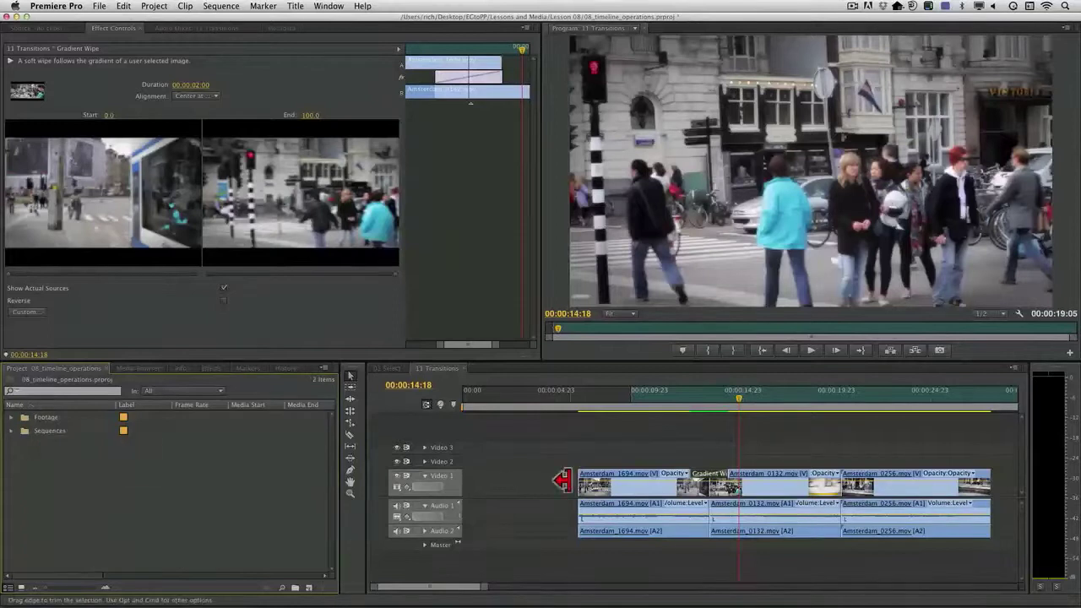
Reopen Wipe Pattern.psd in Photoshop, delete the cloud Layer 1, and show Gradient Fill 1.
key(super+Tab)
key(super+Tab)
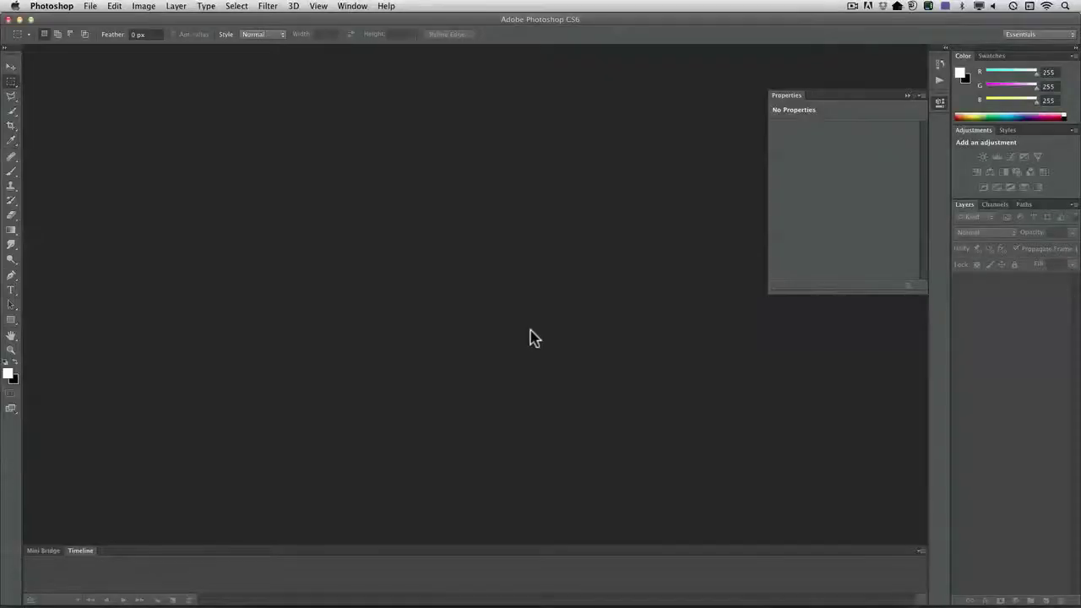
click(90, 7)
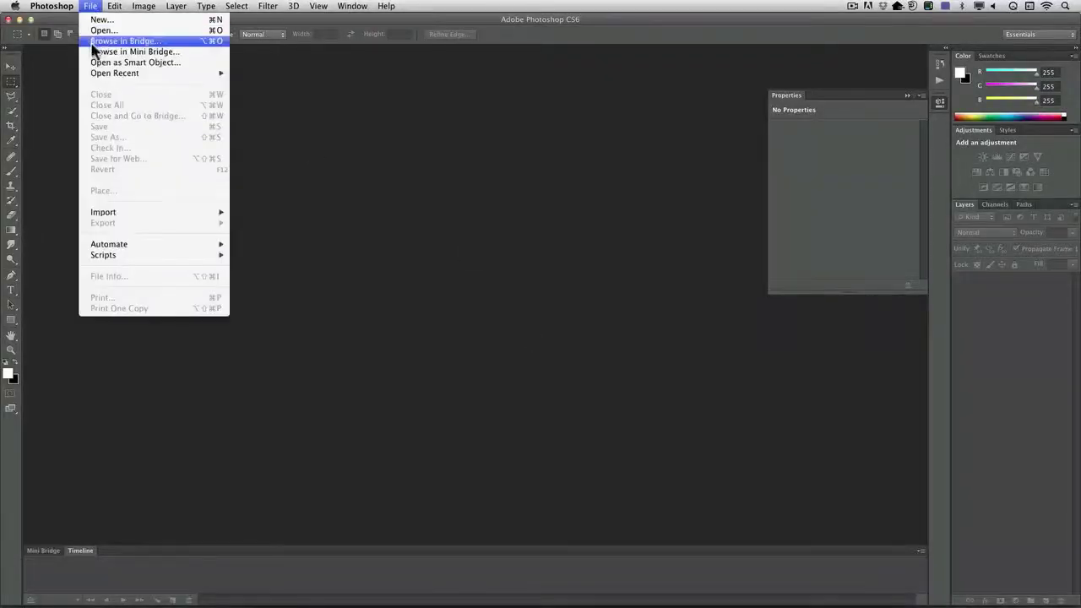
mouse_move(97, 72)
click(268, 76)
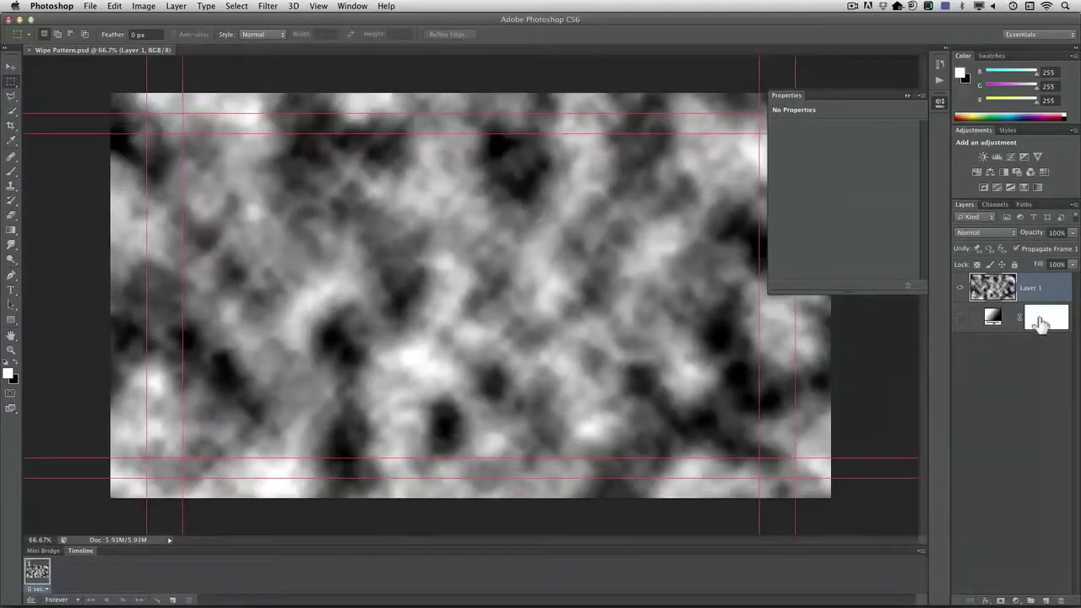
drag(1029, 290, 1061, 600)
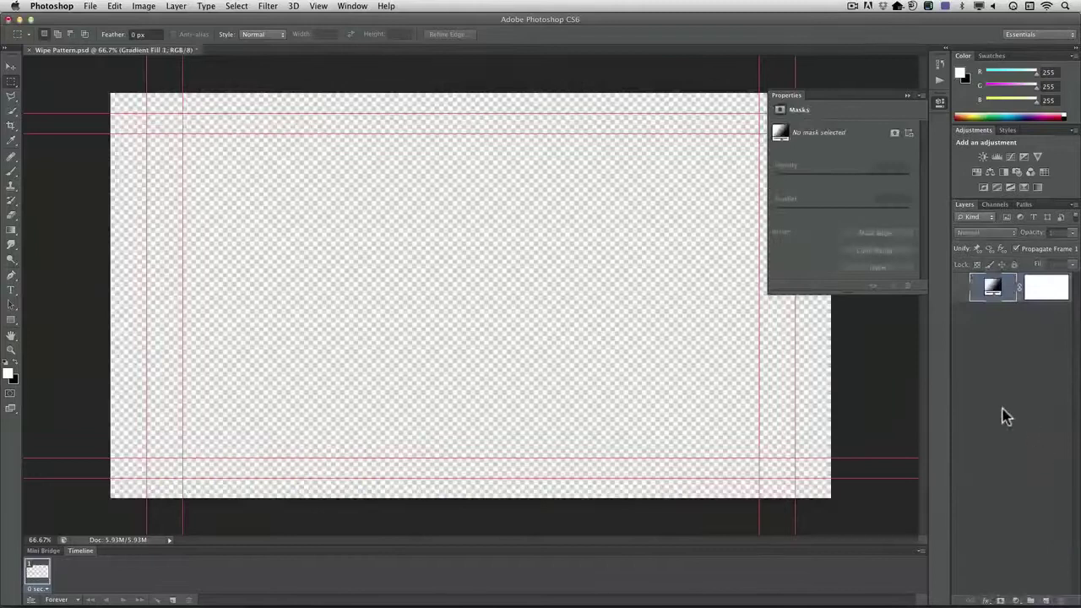
click(960, 289)
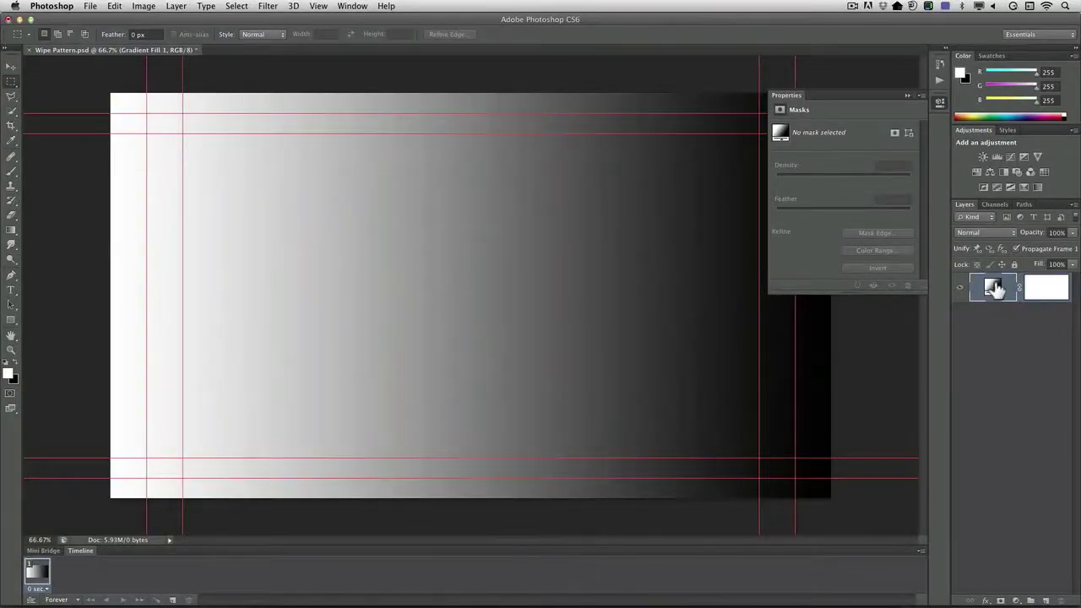
Change the gradient fill style to Radial, then save and close the file, returning to Premiere Pro.
double_click(993, 287)
click(515, 271)
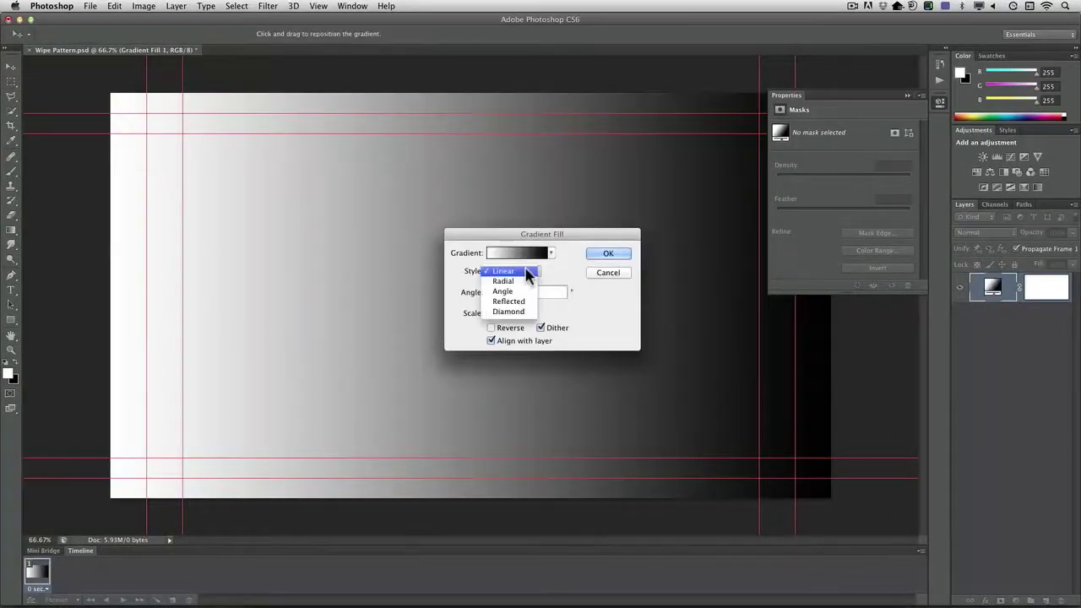
click(517, 285)
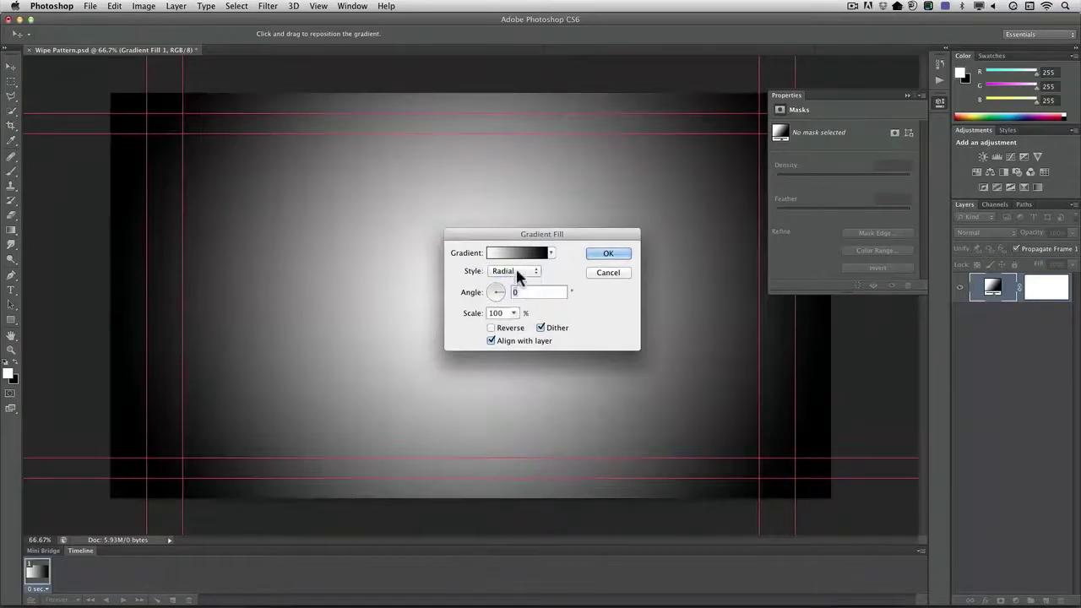
click(605, 256)
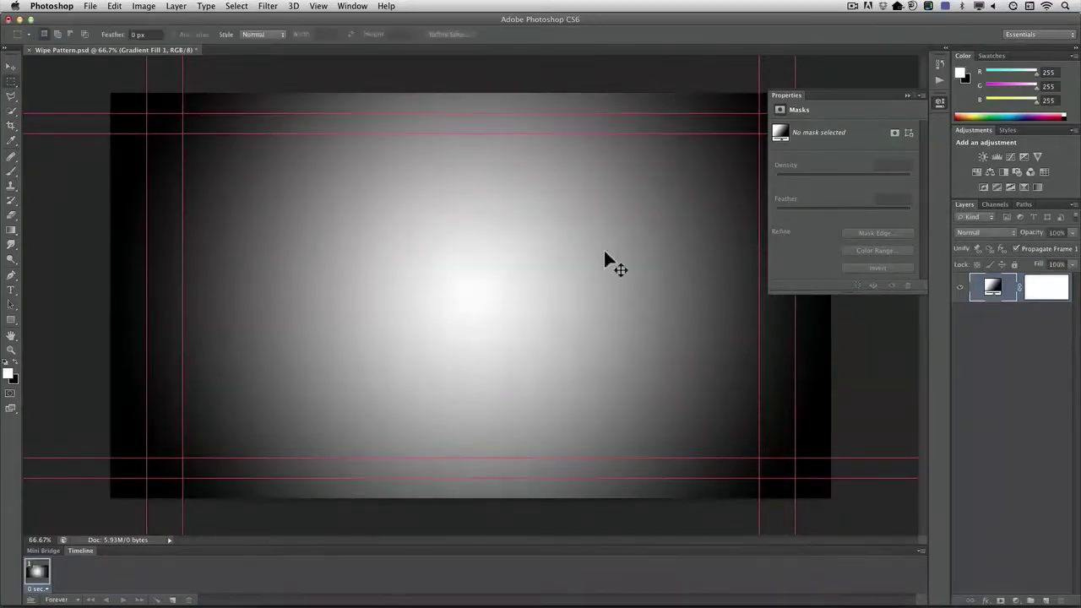
key(super+w)
key(Return)
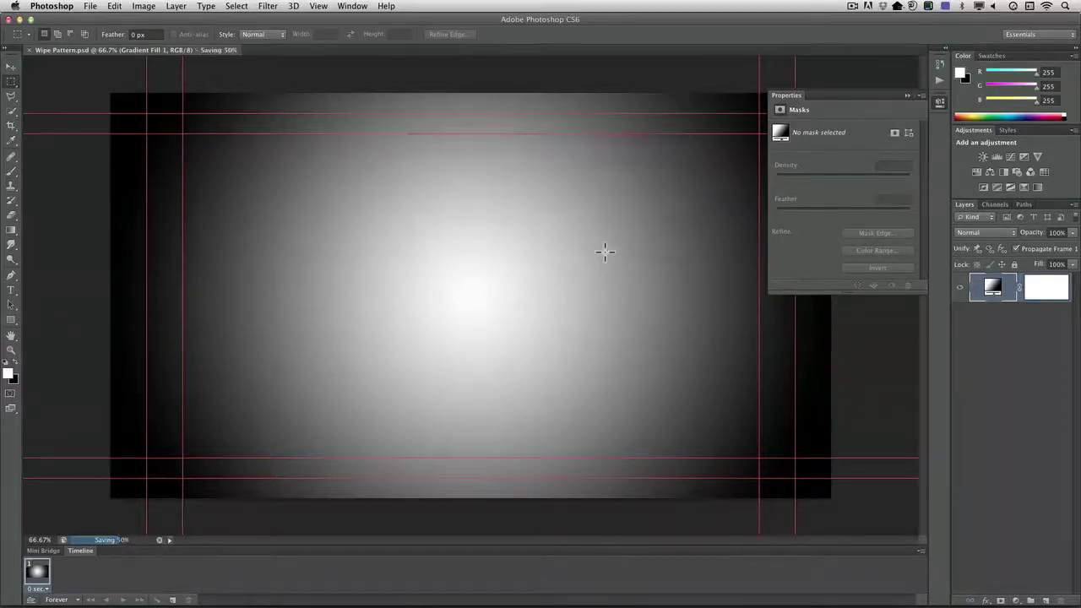
key(super+Tab)
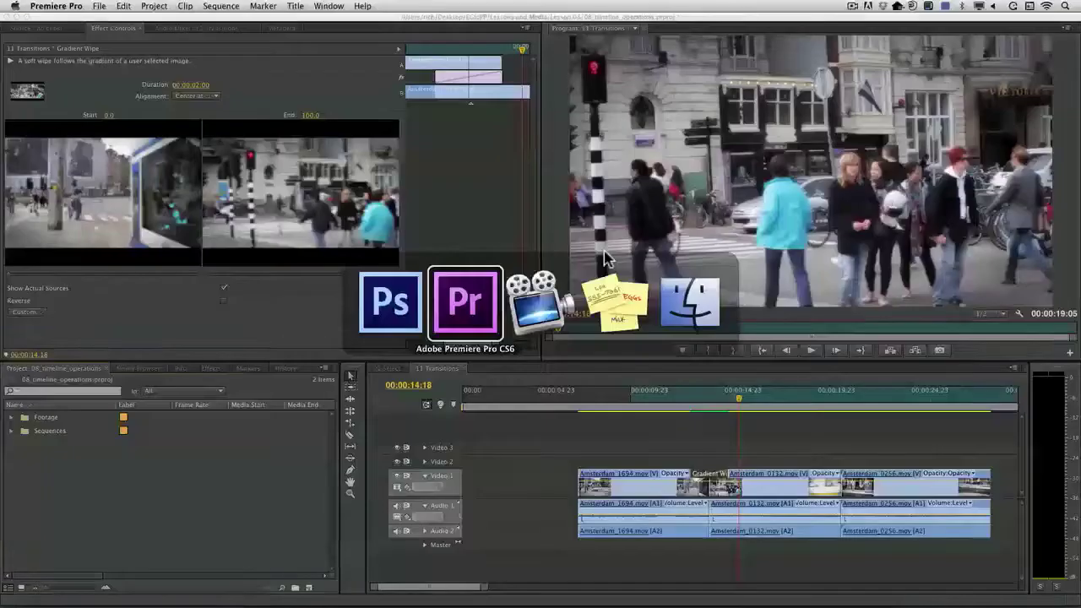
Reload the updated Wipe Pattern.psd into the Gradient Wipe's custom settings.
click(717, 479)
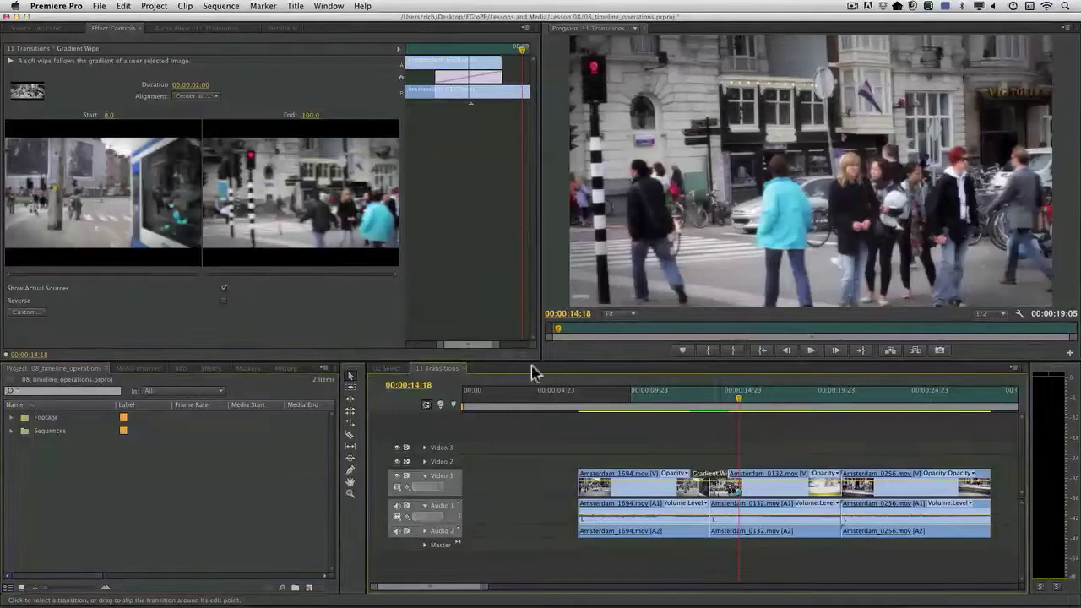
click(20, 313)
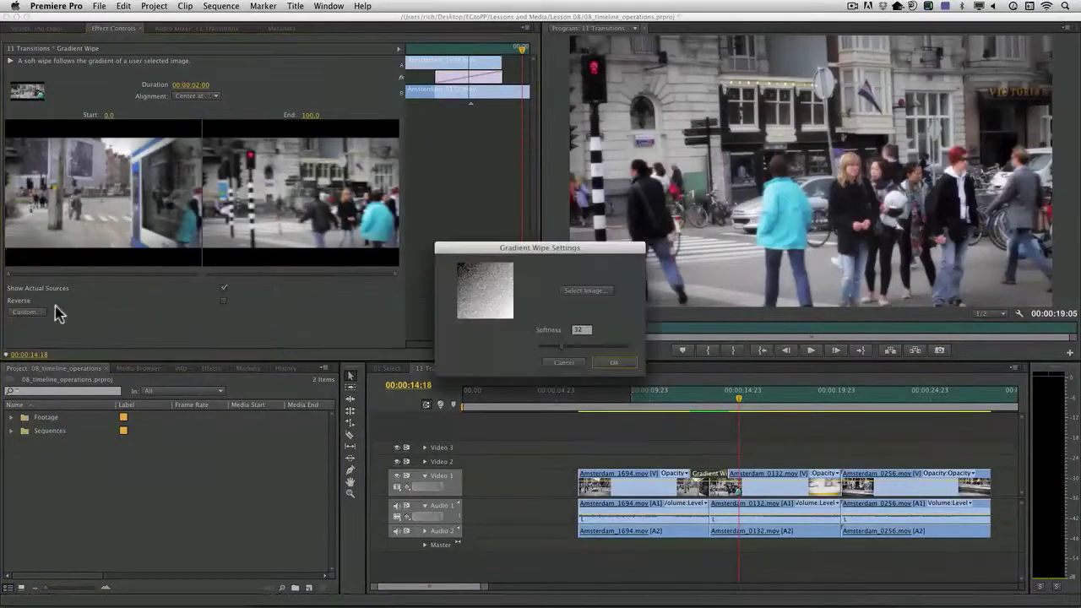
click(579, 296)
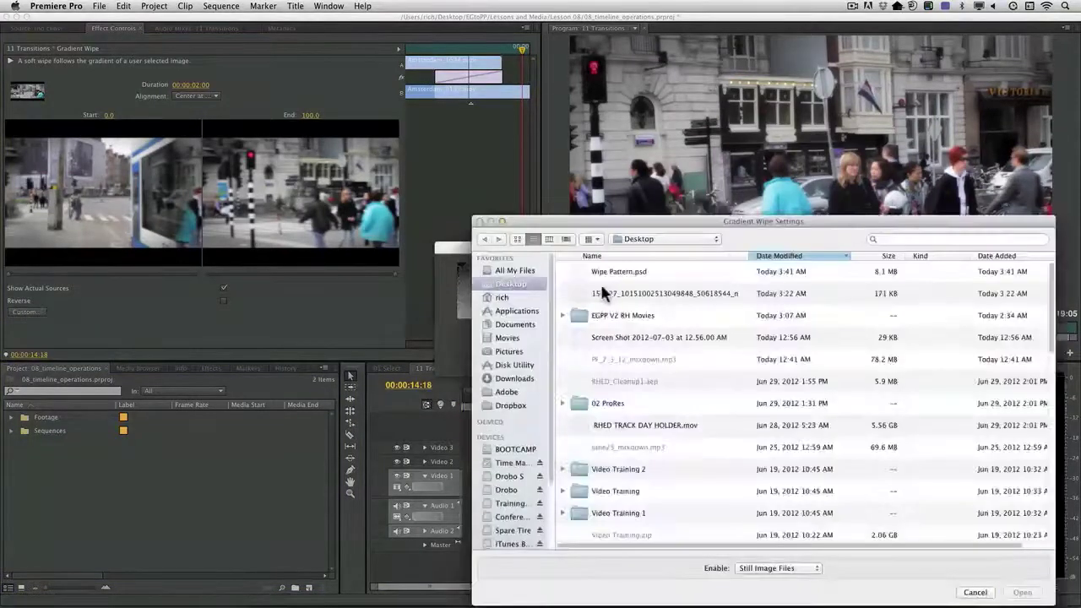
click(609, 279)
double_click(609, 279)
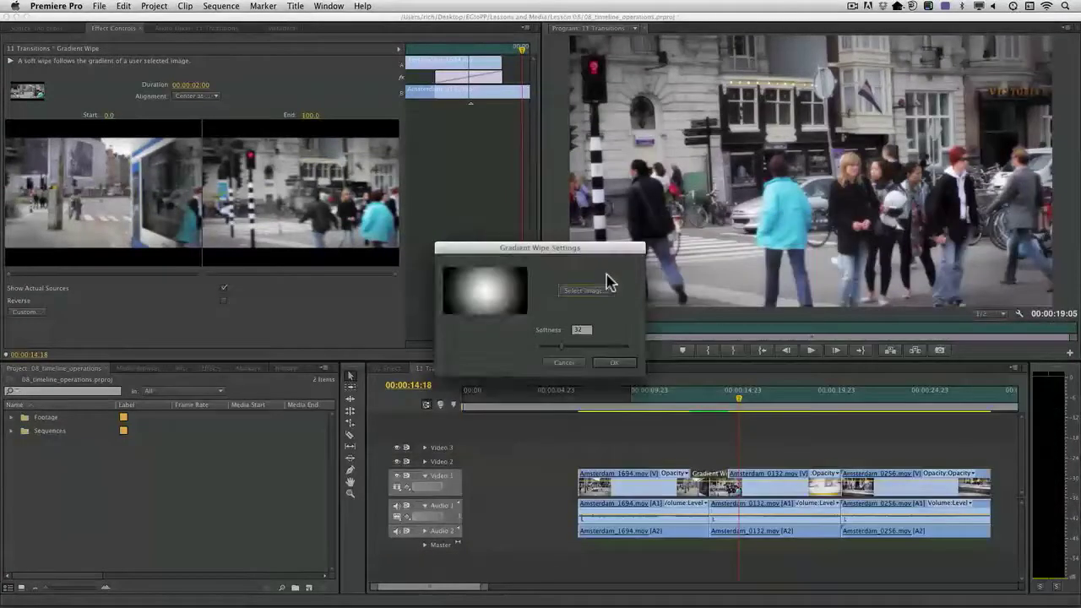
click(619, 362)
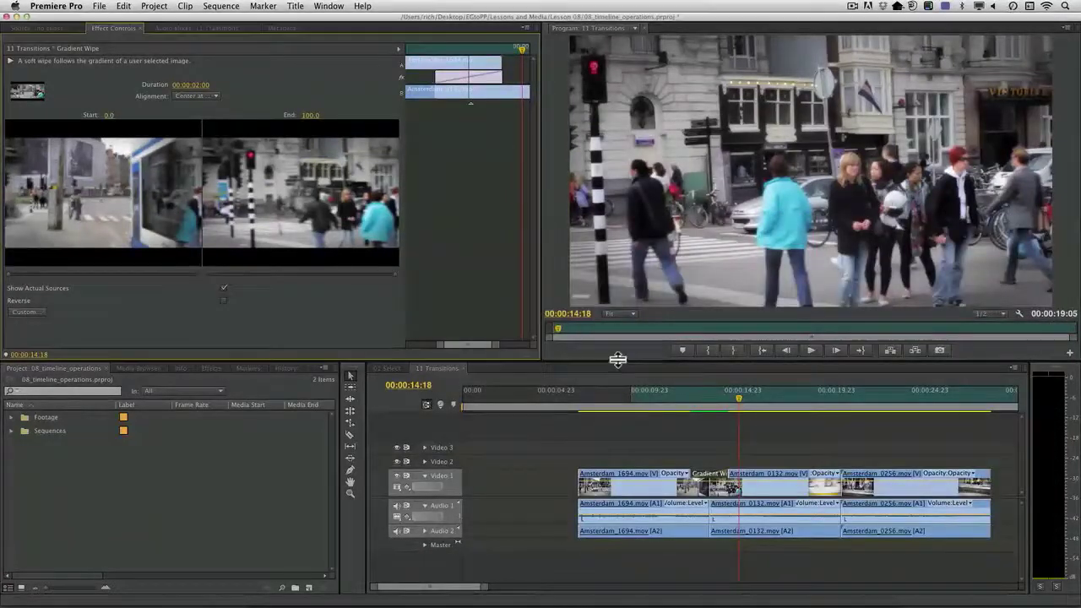
Preview the transition at 00:00:12:20, then delete the Gradient Wipe.
click(701, 408)
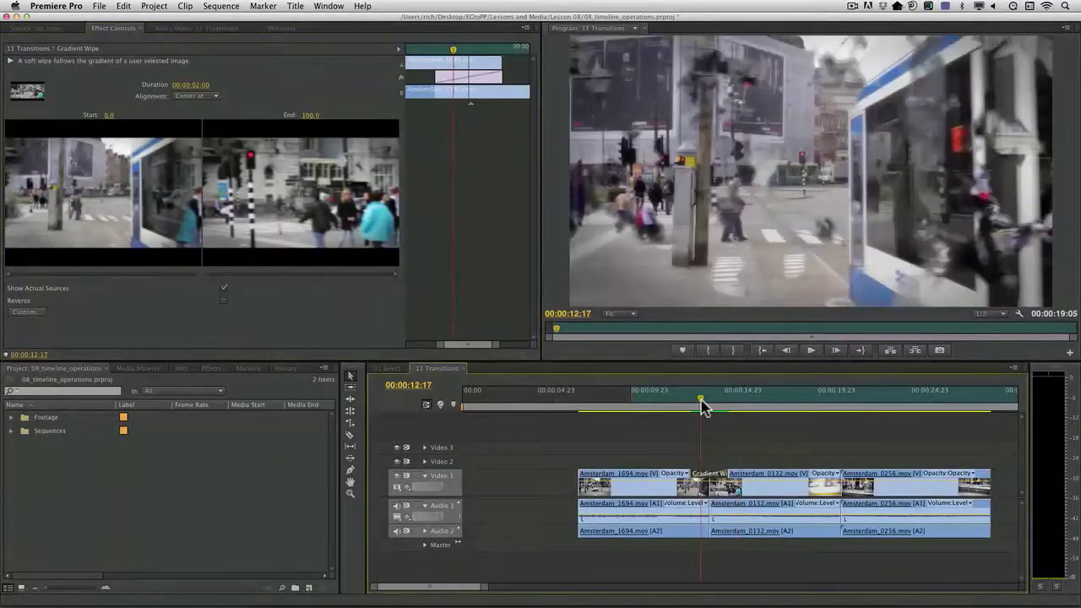
drag(704, 408, 705, 406)
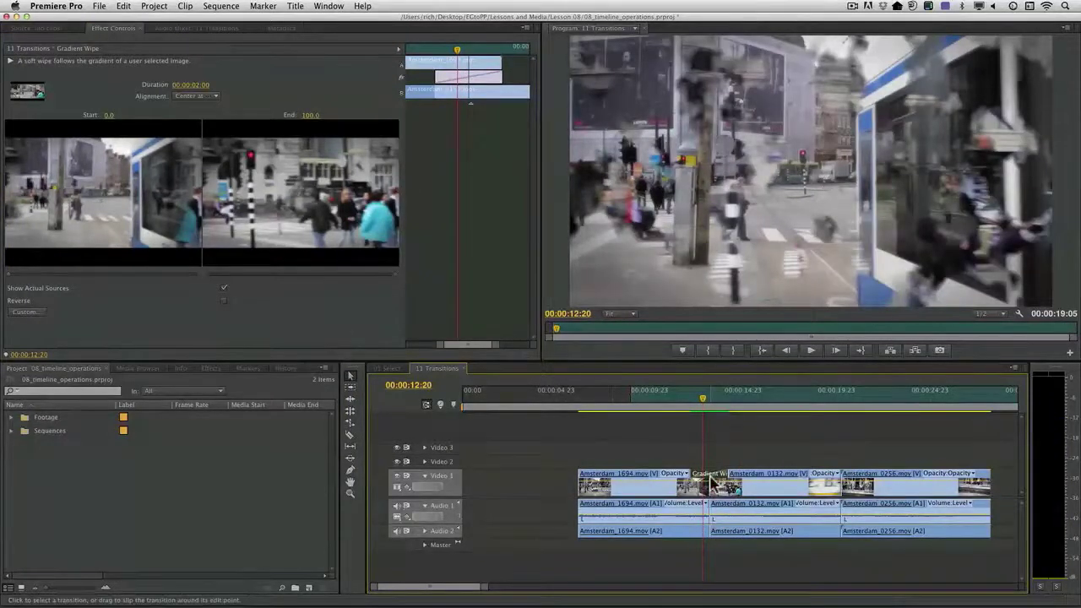
key(Delete)
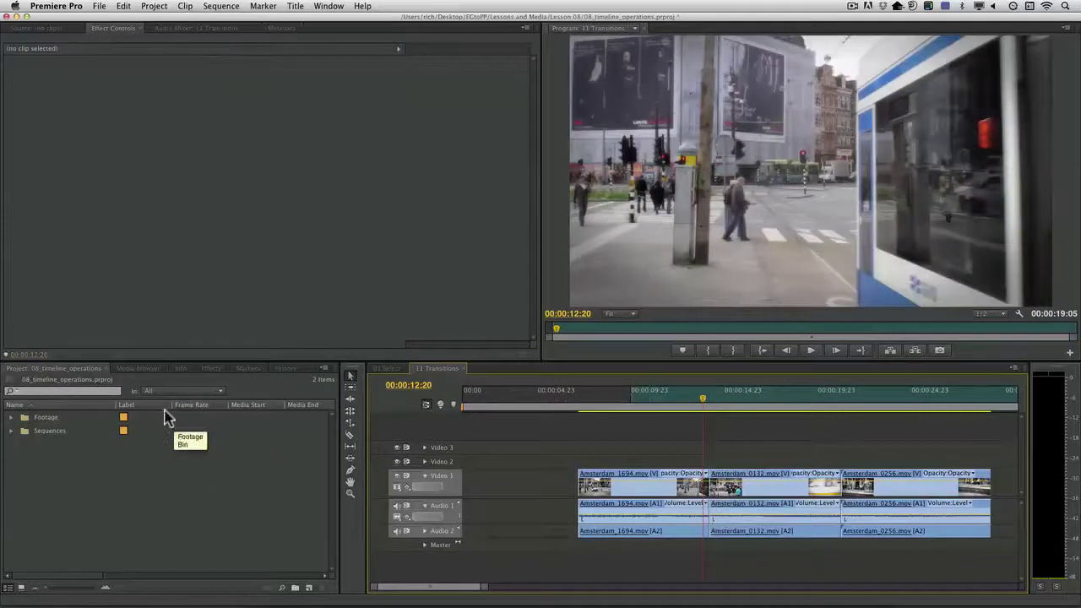
Apply a new Gradient Wipe to the first Amsterdam cut using the radial Wipe Pattern.psd image.
click(211, 369)
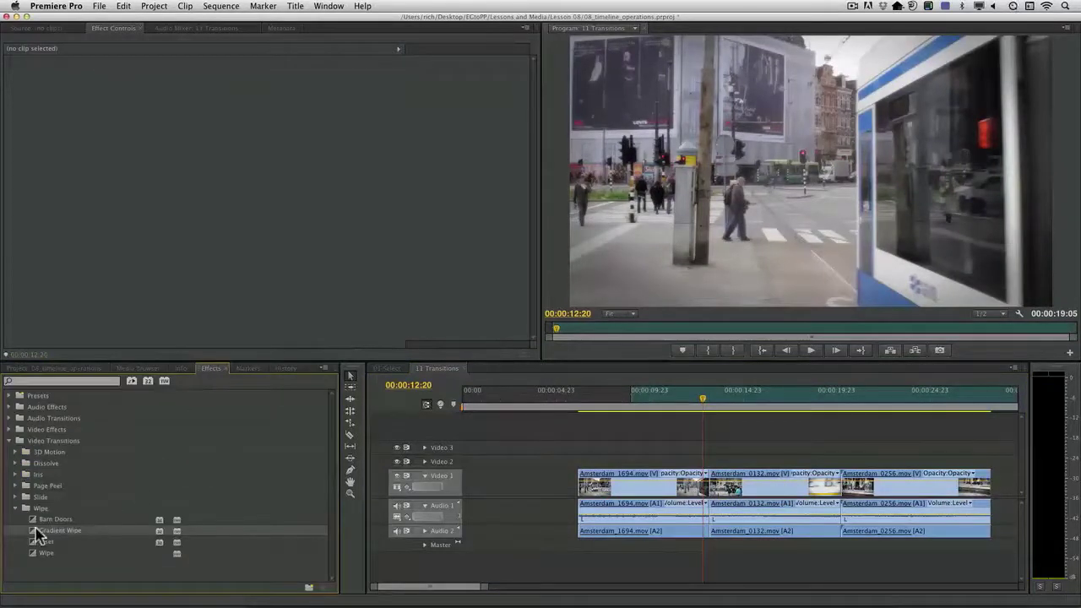
drag(38, 534, 708, 483)
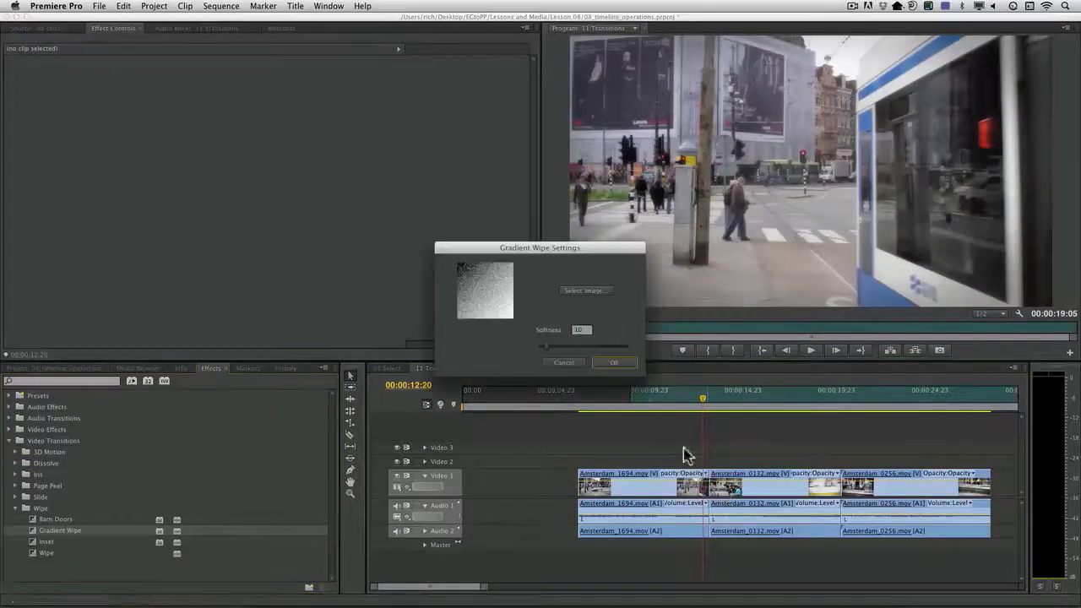
click(595, 292)
click(603, 274)
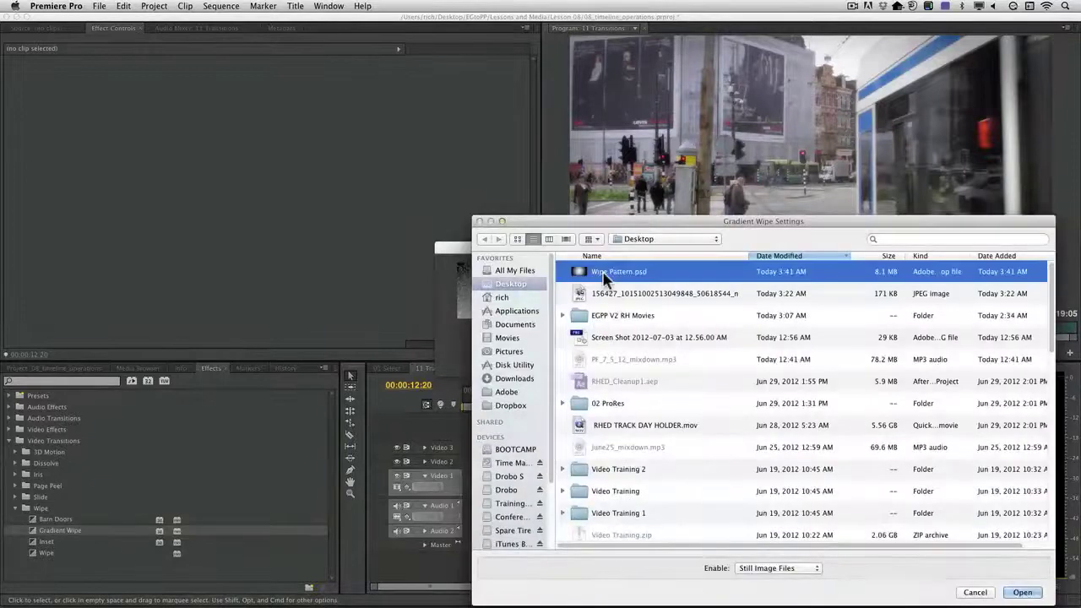
key(Return)
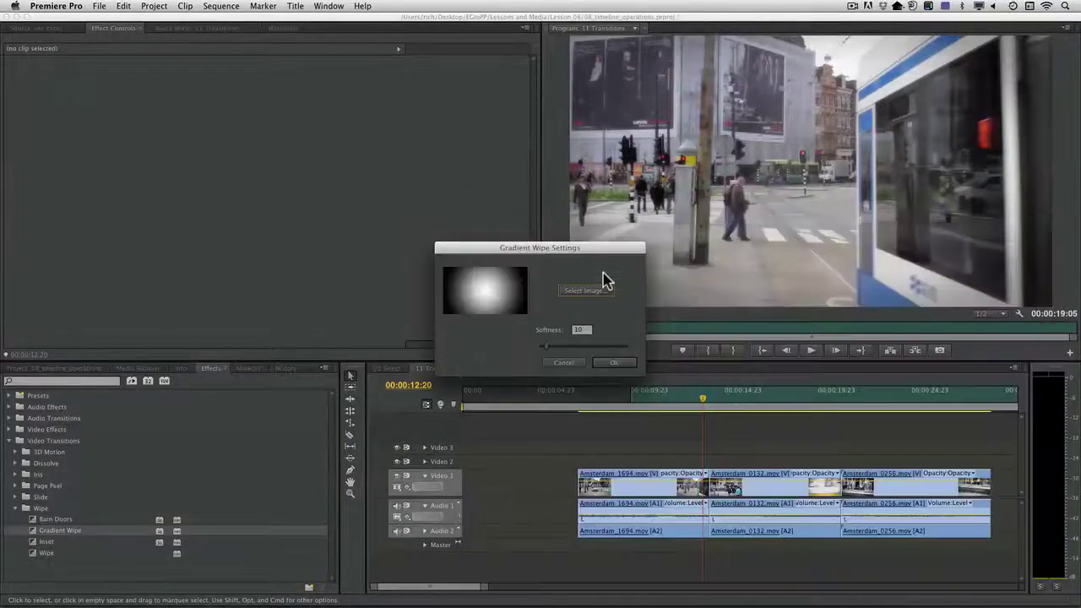
click(611, 363)
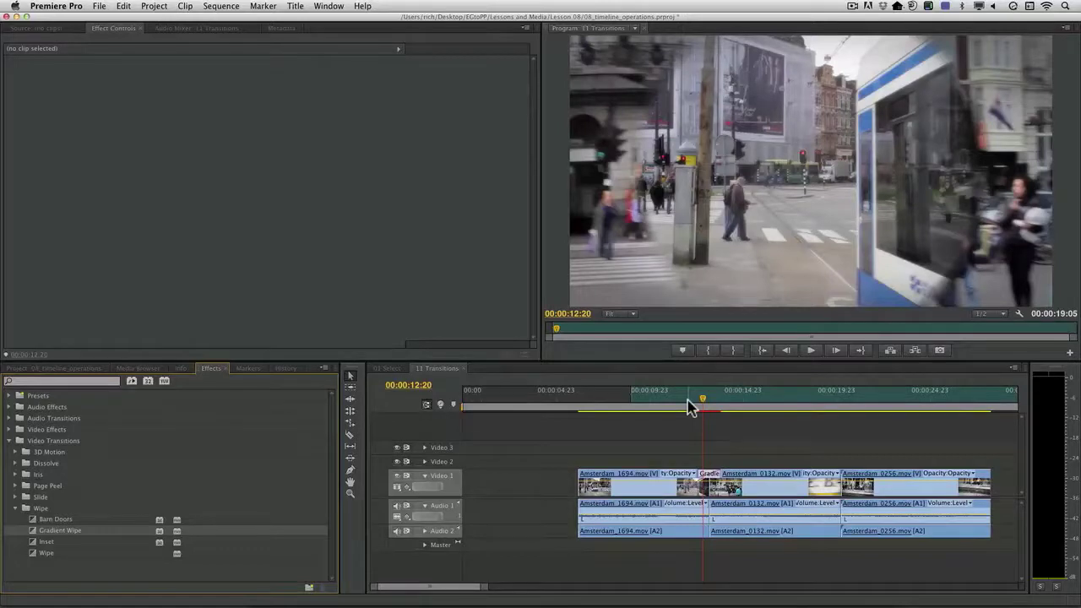
Set the Gradient Wipe duration to 00:00:02:00 and play the transition.
click(709, 478)
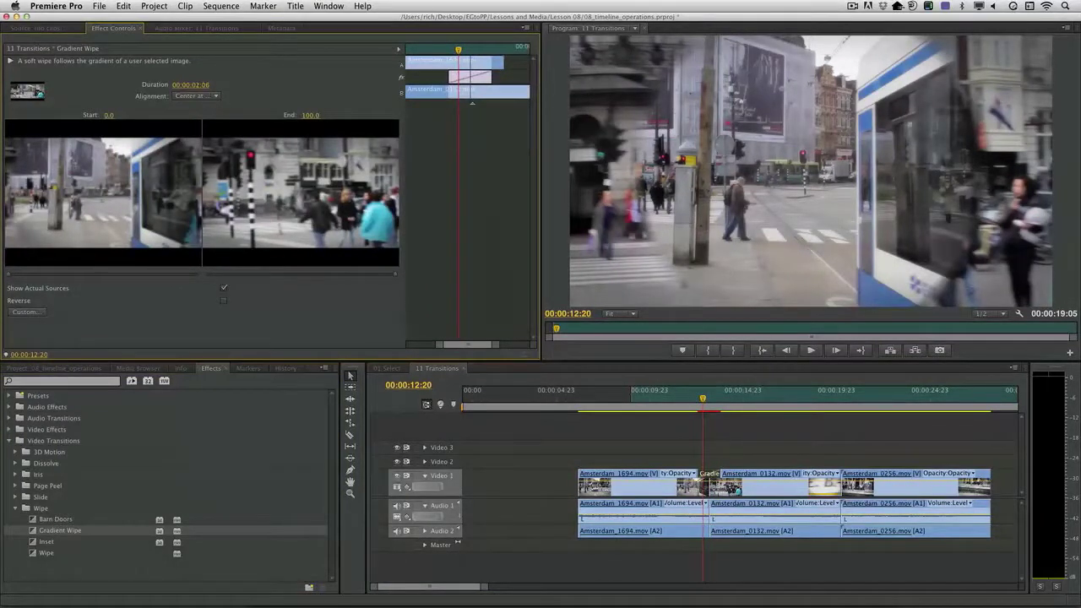
drag(193, 85, 187, 84)
drag(205, 93, 213, 92)
click(683, 400)
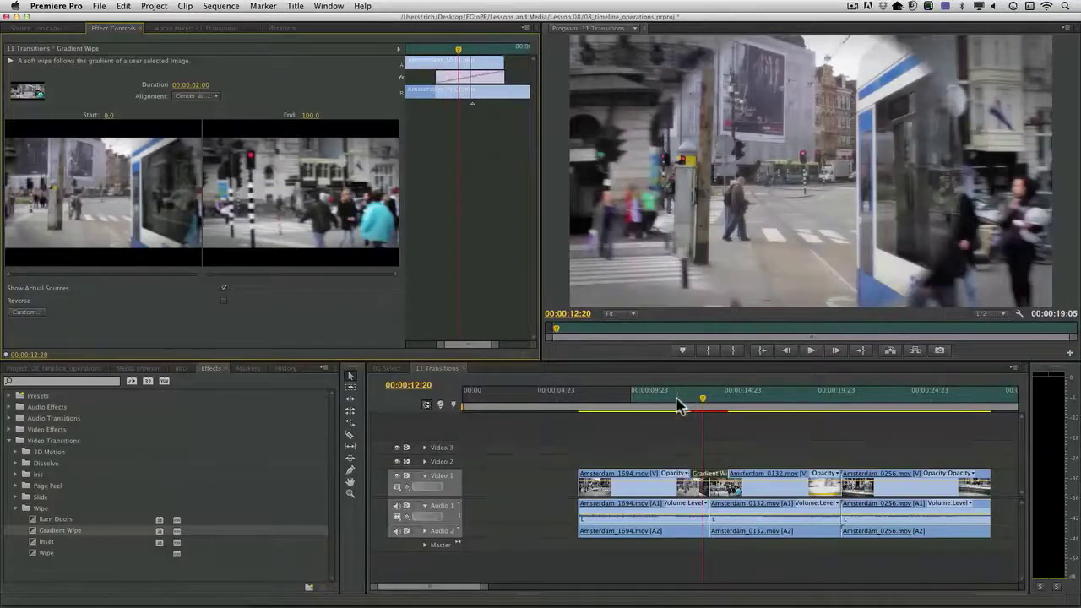
key(space)
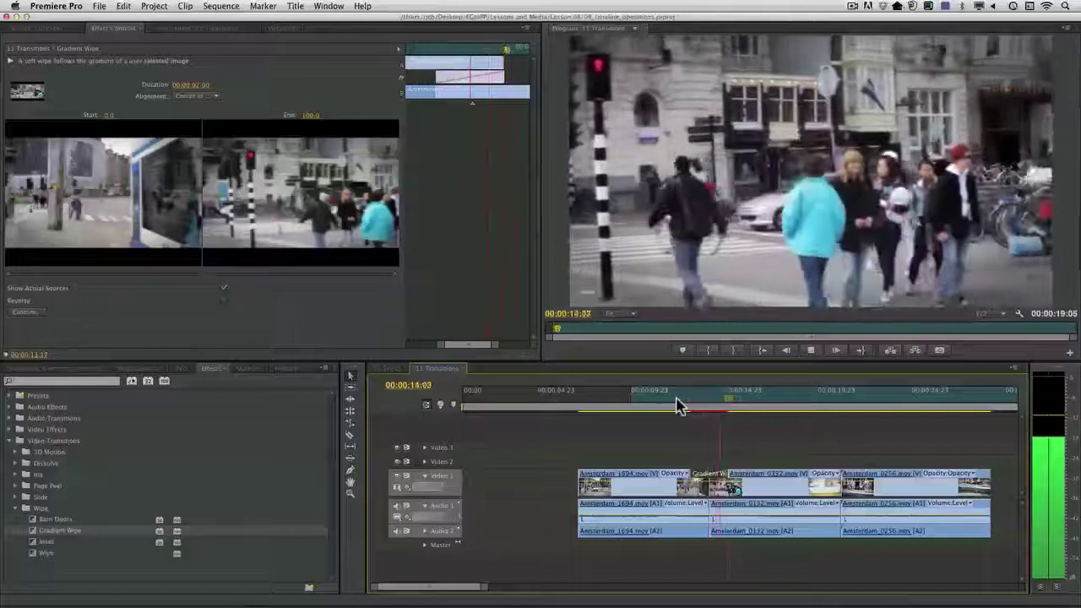
key(space)
Enable Reverse on the Gradient Wipe and replay the reversed transition.
key(Left)
key(Left)
key(Left)
key(Left)
key(Left)
key(Left)
key(Left)
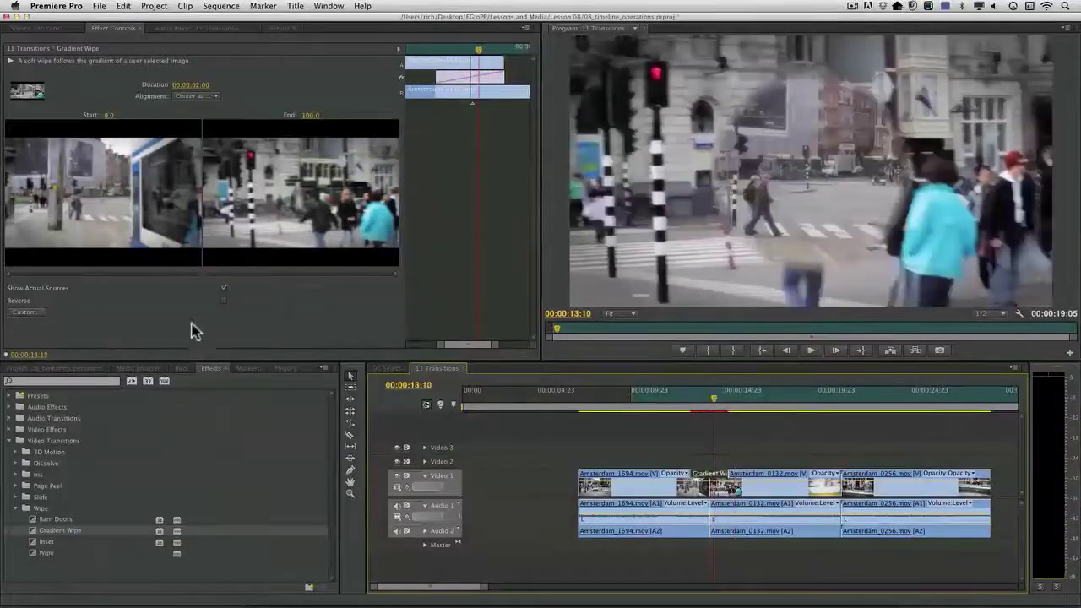
click(224, 300)
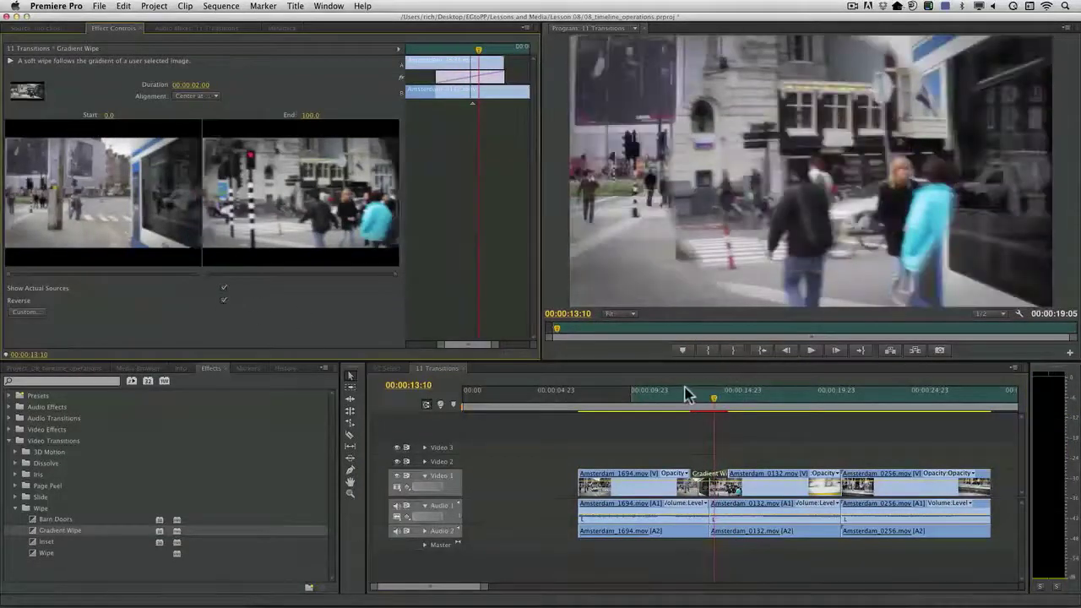
click(681, 399)
key(space)
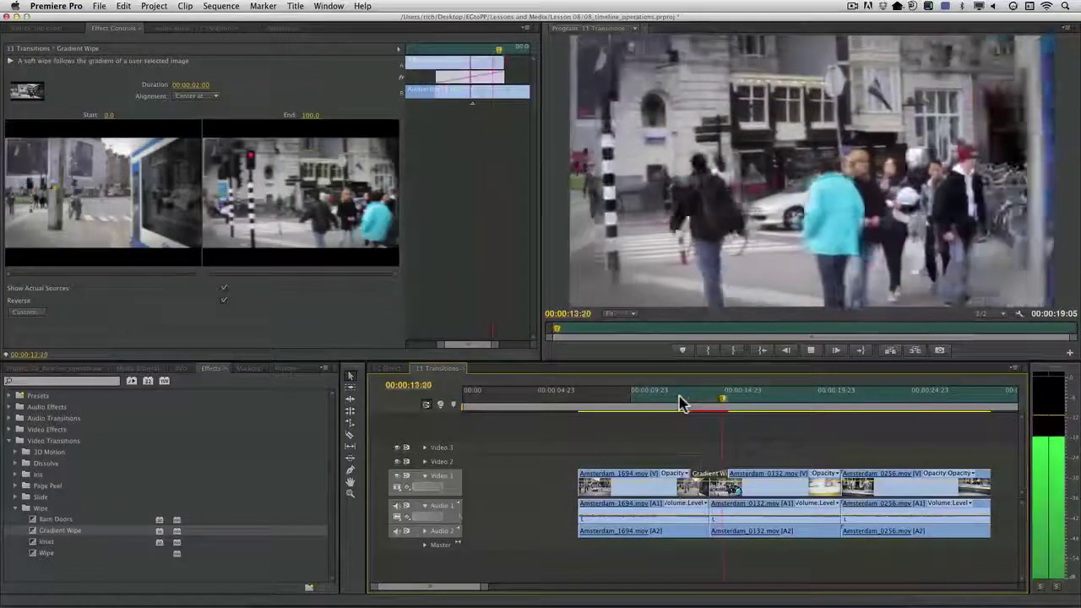
key(space)
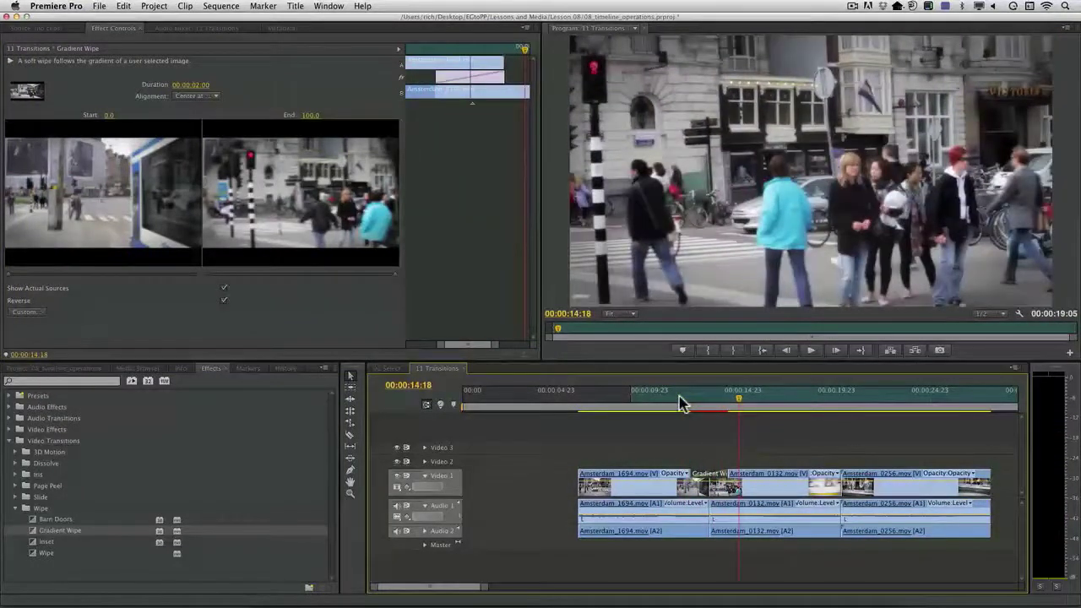